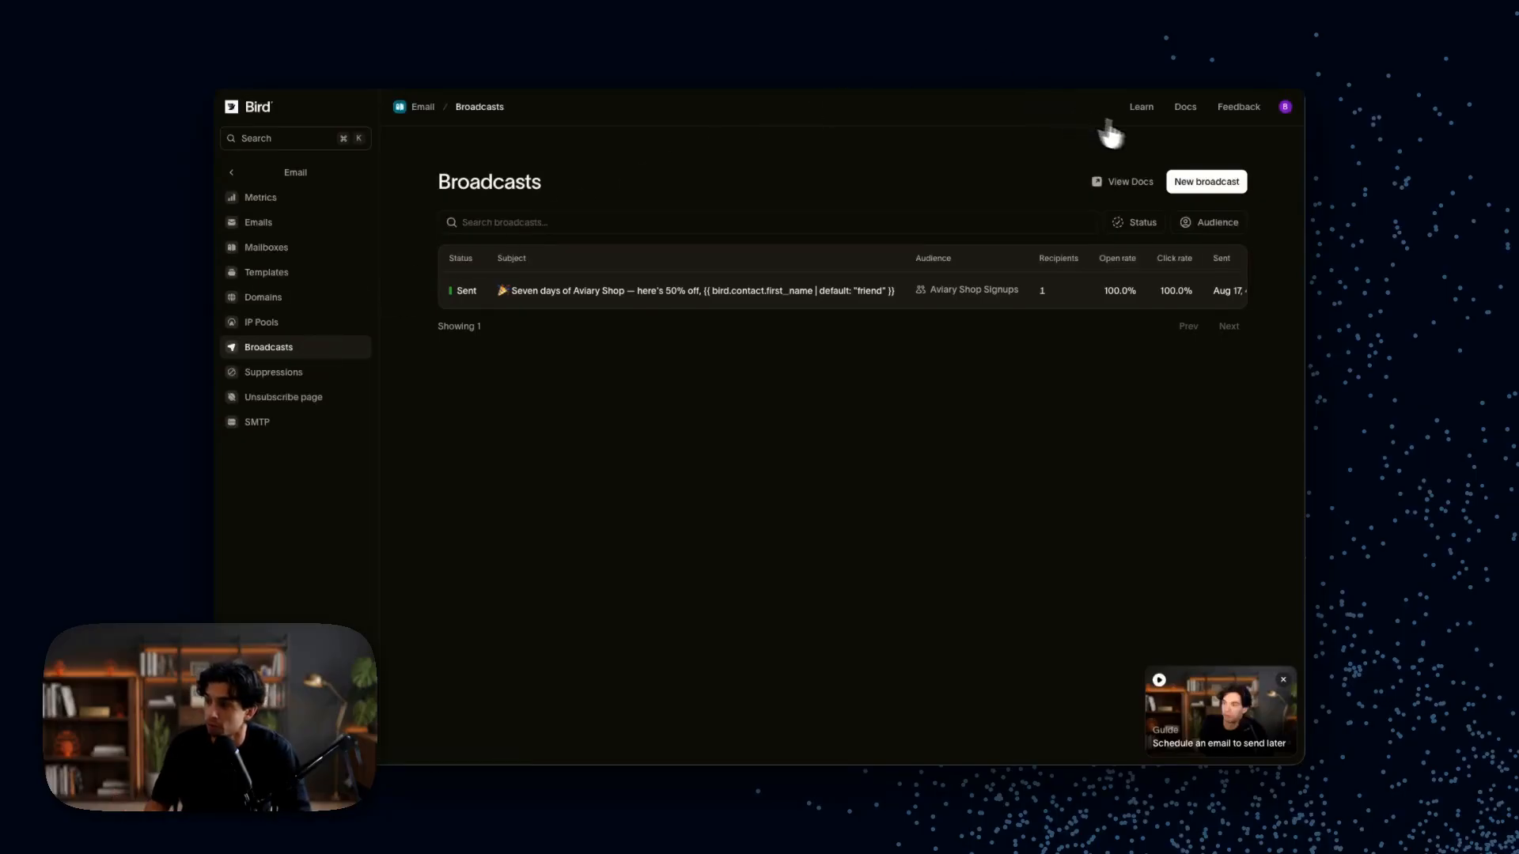
Step: Start a new broadcast and bring up the audience list for the To field
{"action": "left_click", "coordinate": [1218, 187]}
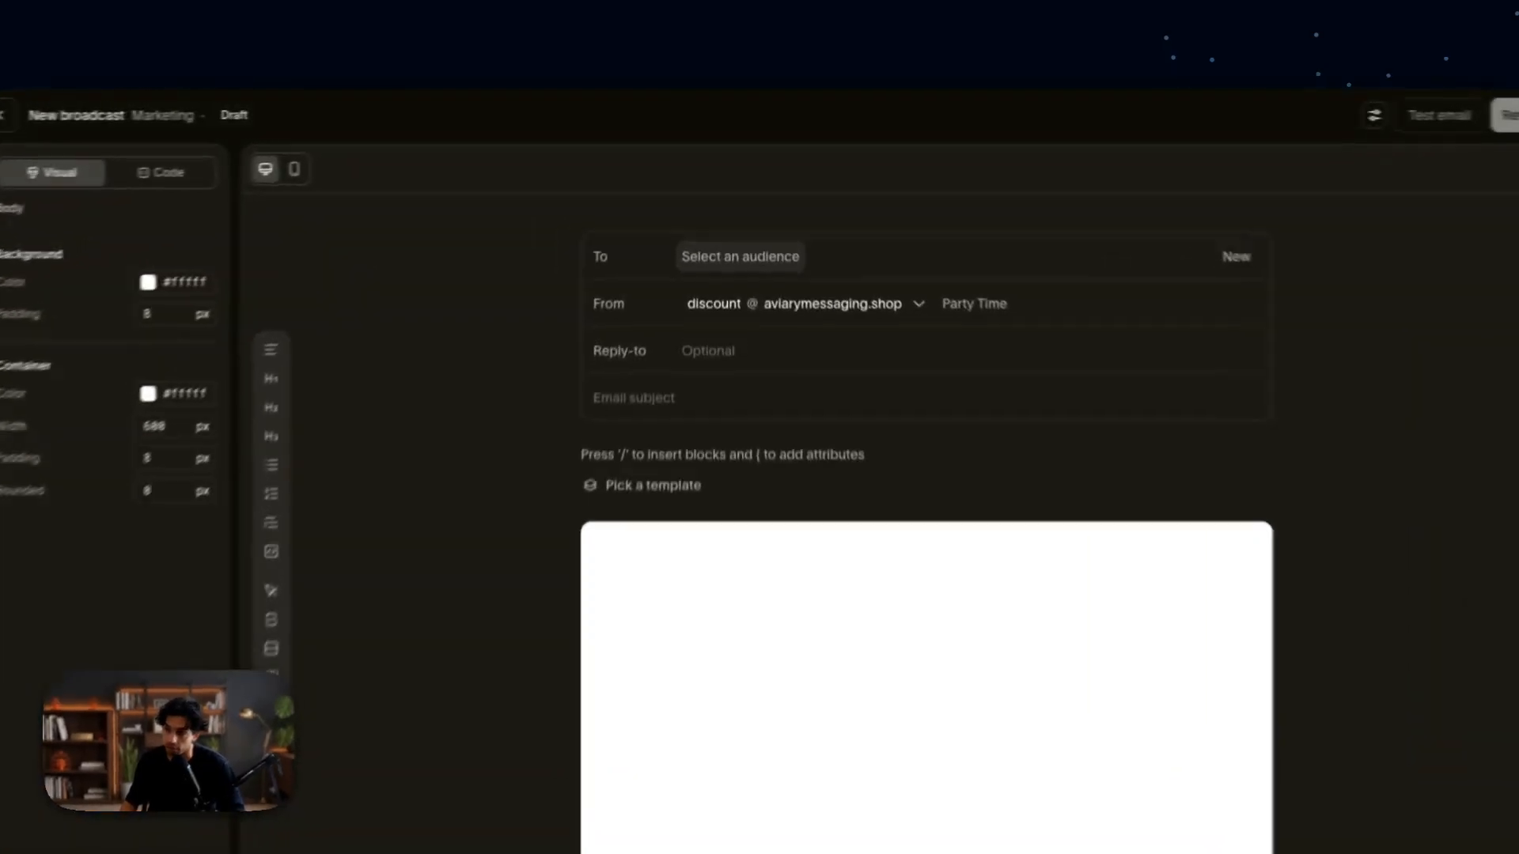
{"action": "left_click", "coordinate": [721, 203]}
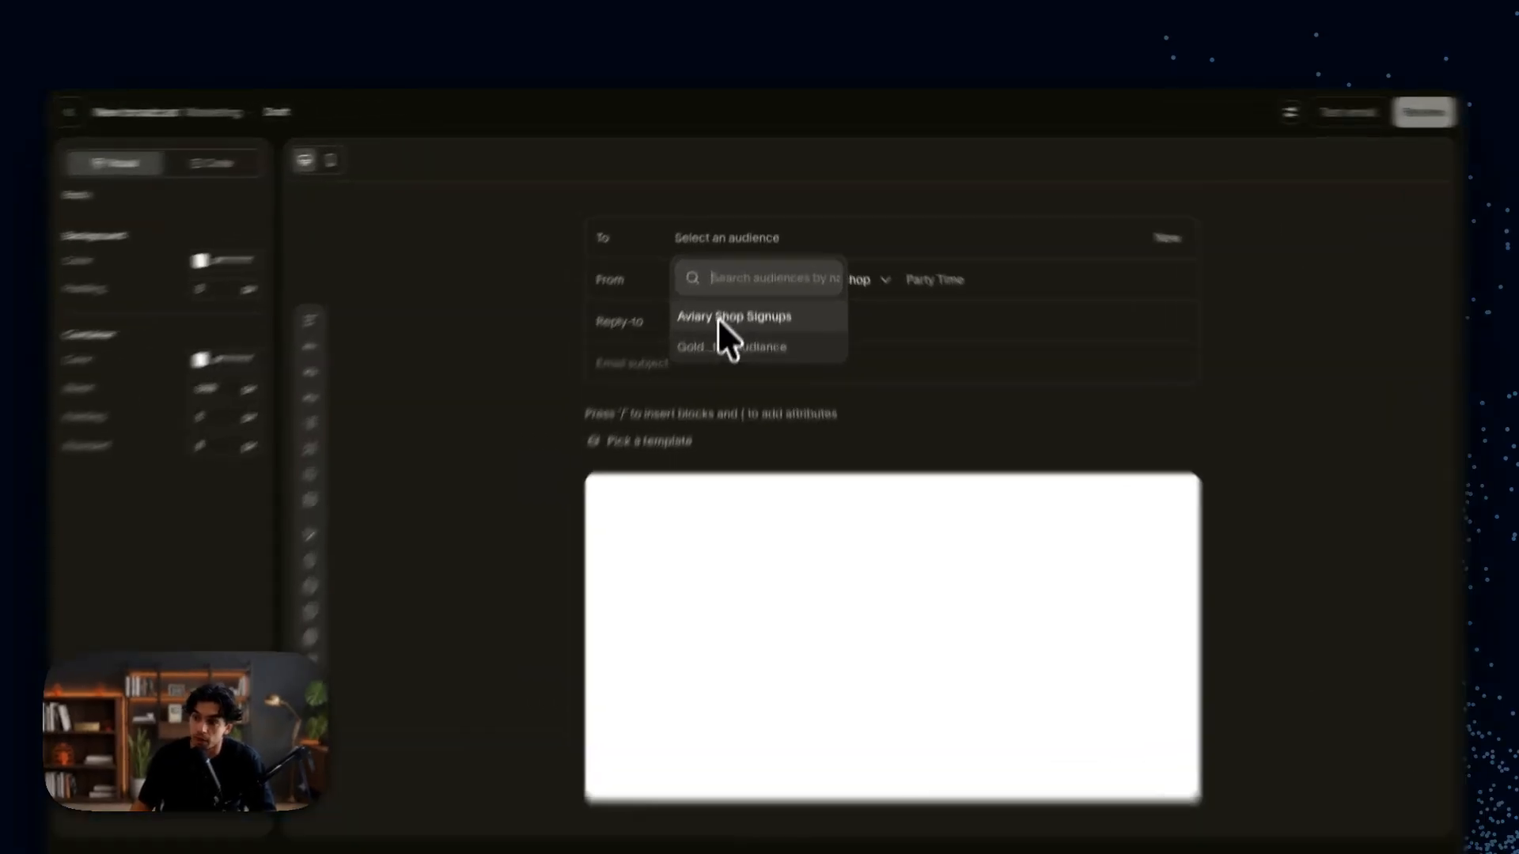
Step: Address the draft to Aviary Shop Signups and keep the aviarymessaging.shop discount sender
{"action": "left_click", "coordinate": [733, 268]}
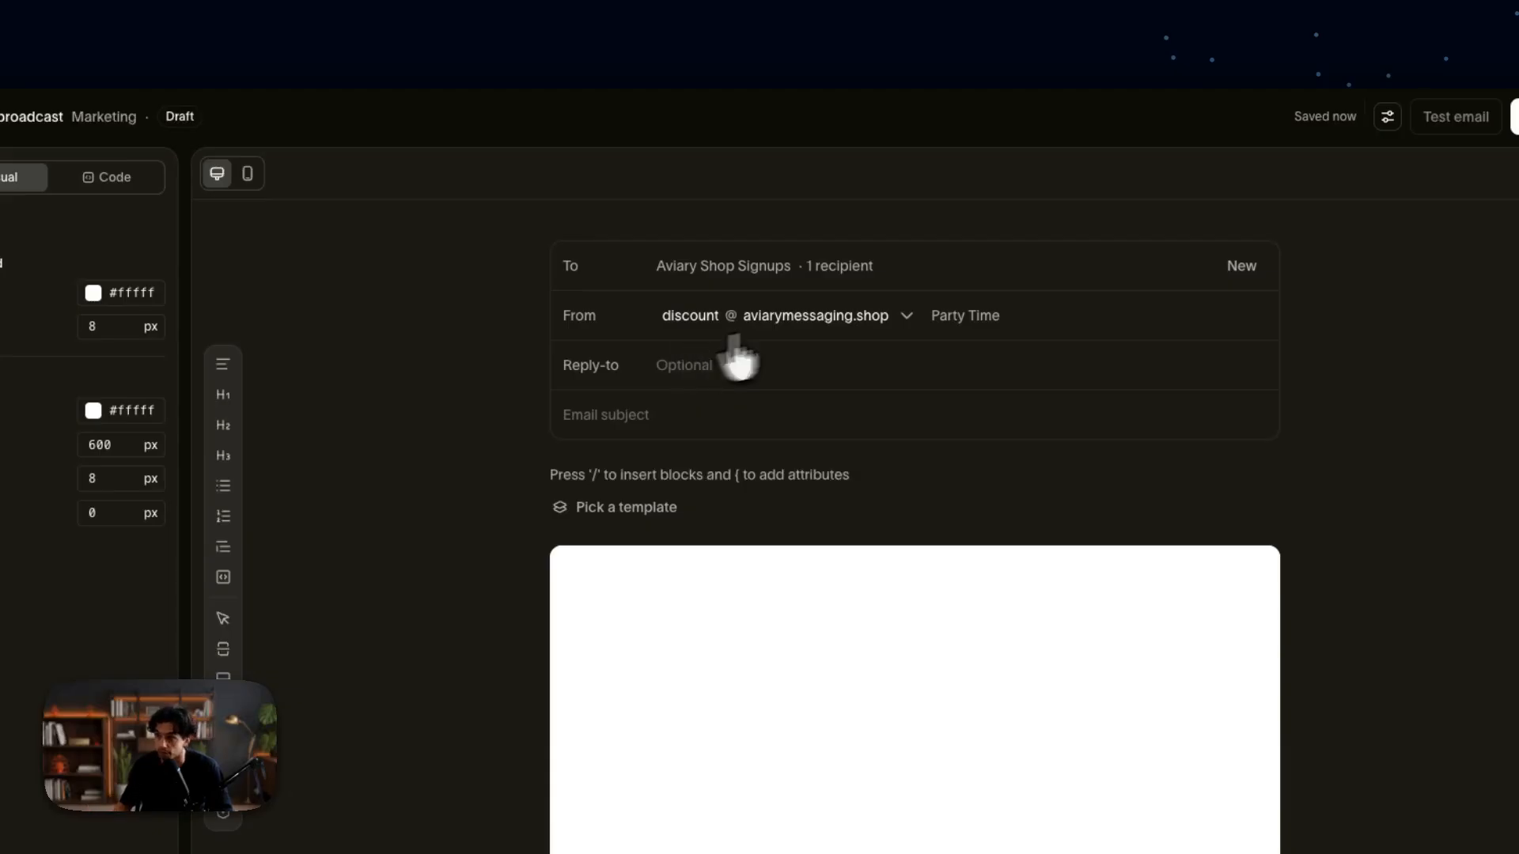
{"action": "left_click", "coordinate": [832, 315]}
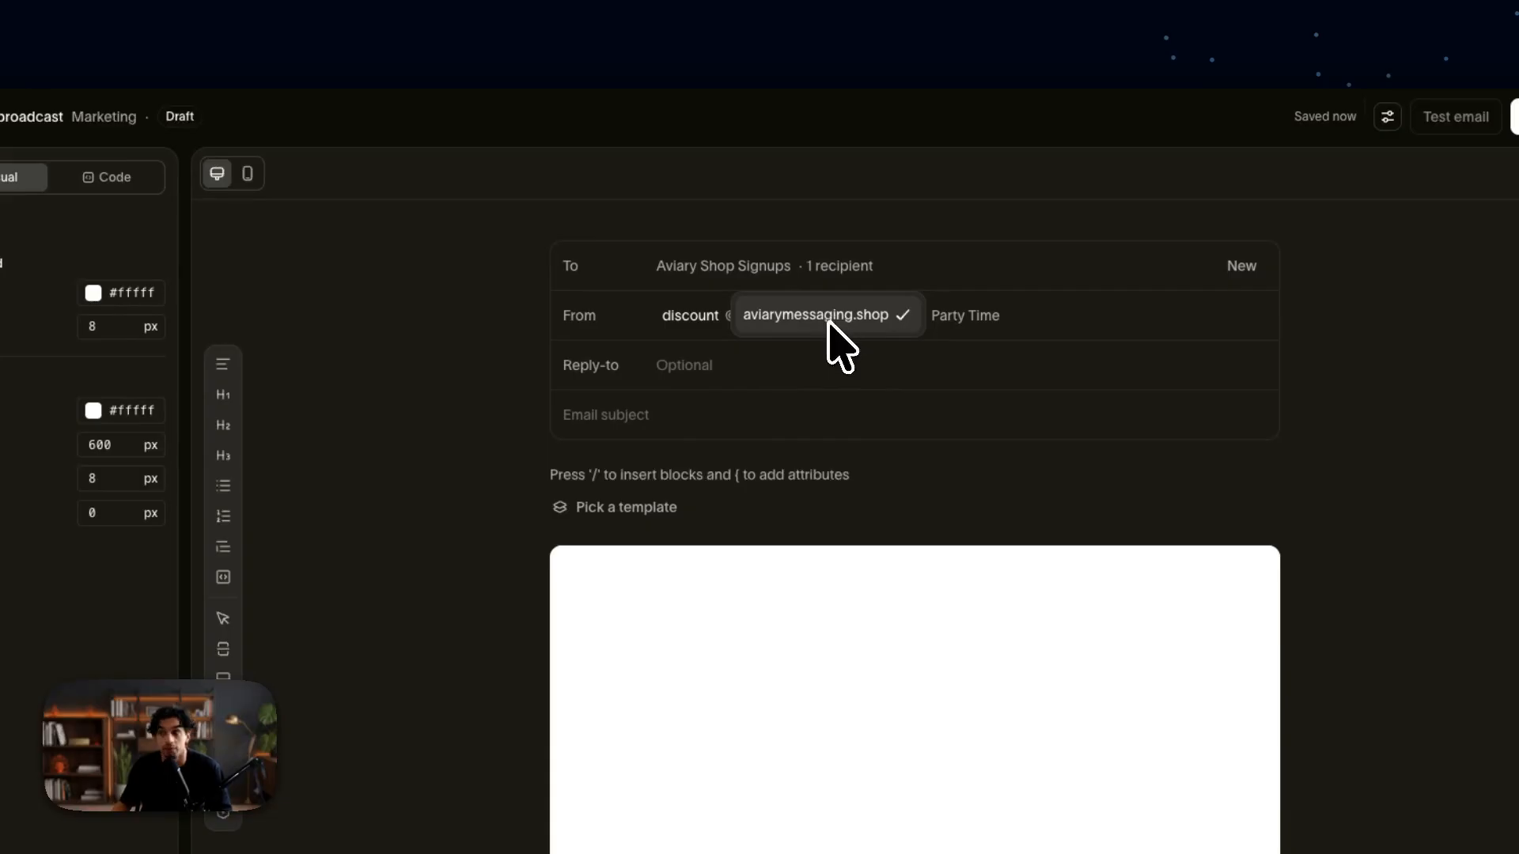
{"action": "left_click", "coordinate": [700, 314]}
{"action": "double_click", "coordinate": [700, 314]}
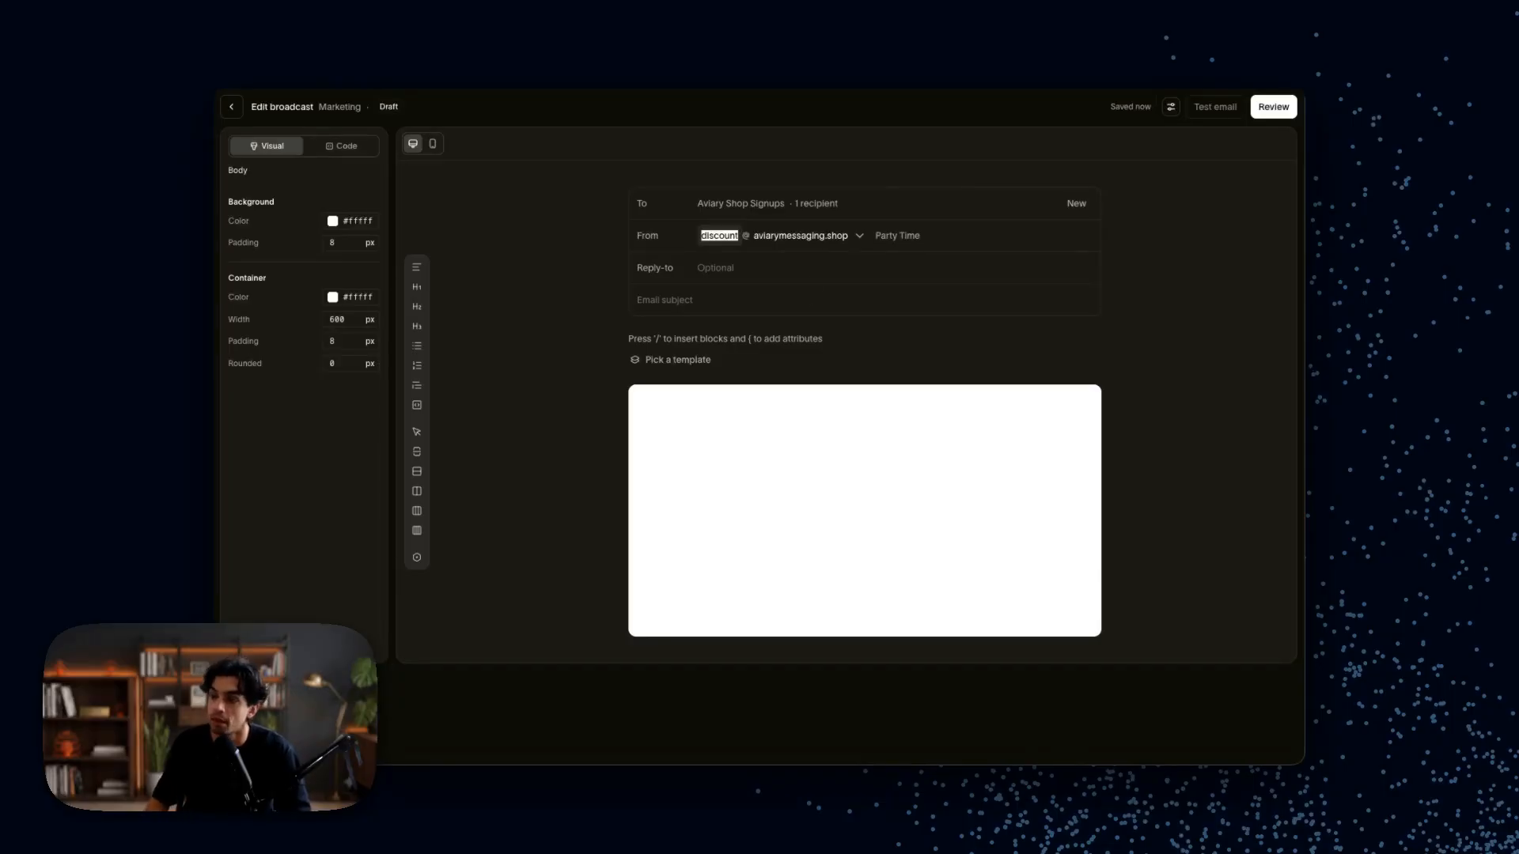
{"action": "left_click", "coordinate": [783, 269]}
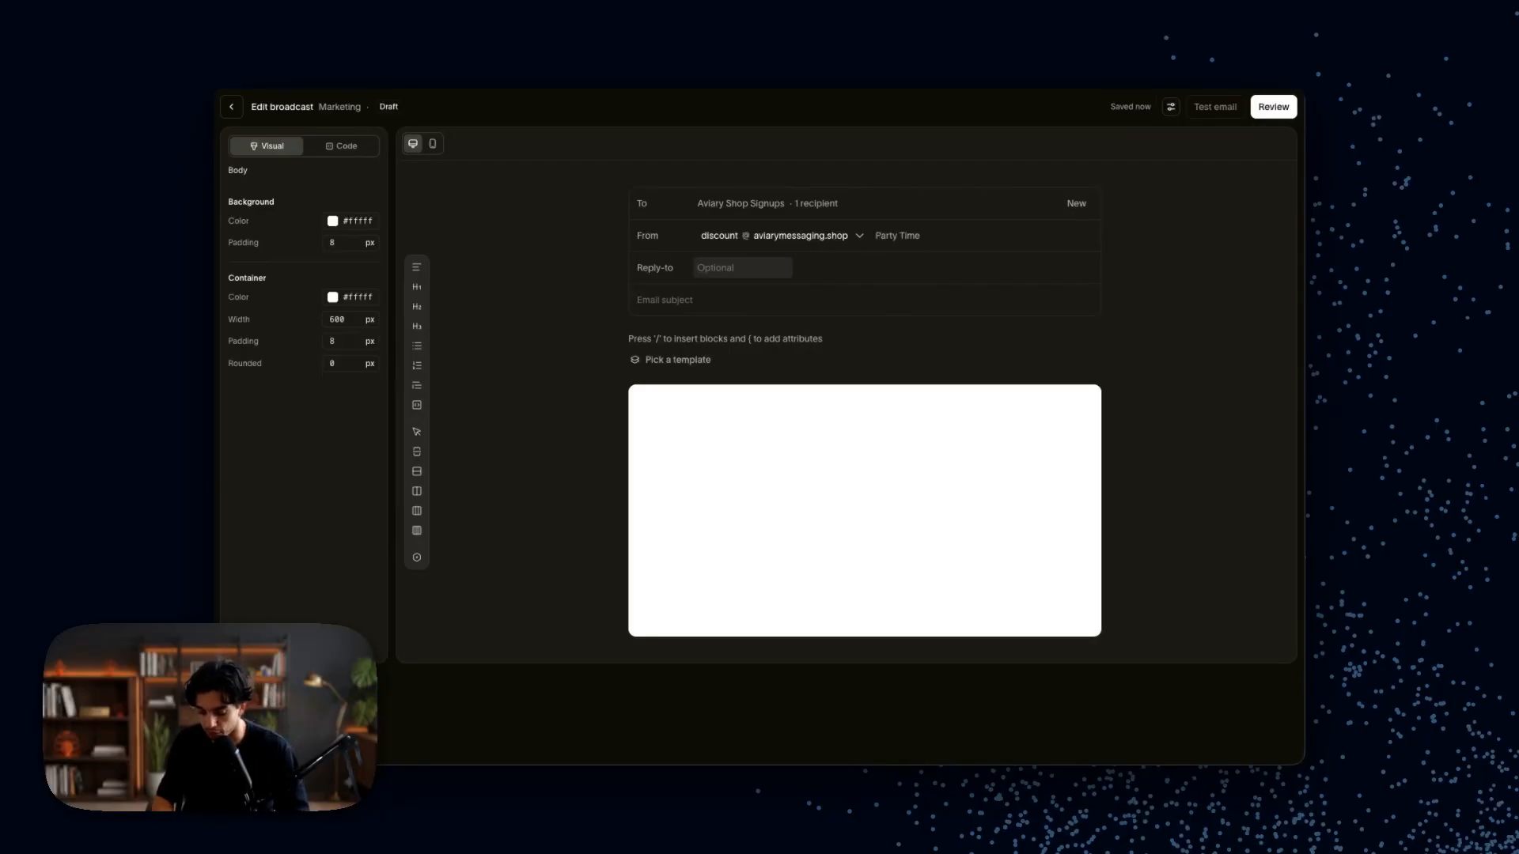
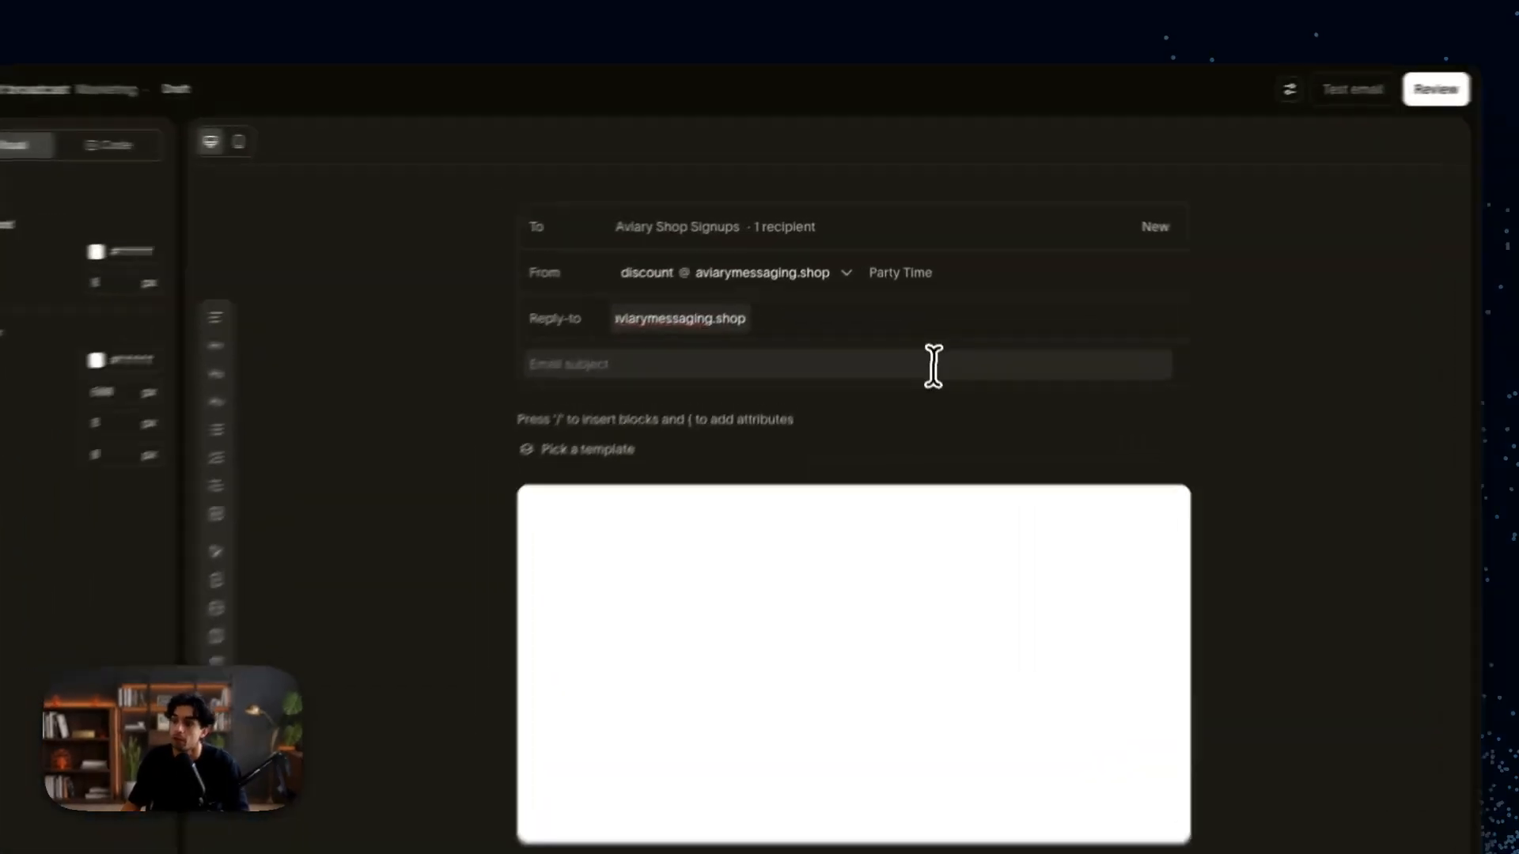
Step: Enter the shop's support e-mail address as the Reply-to address
{"action": "left_click", "coordinate": [934, 366]}
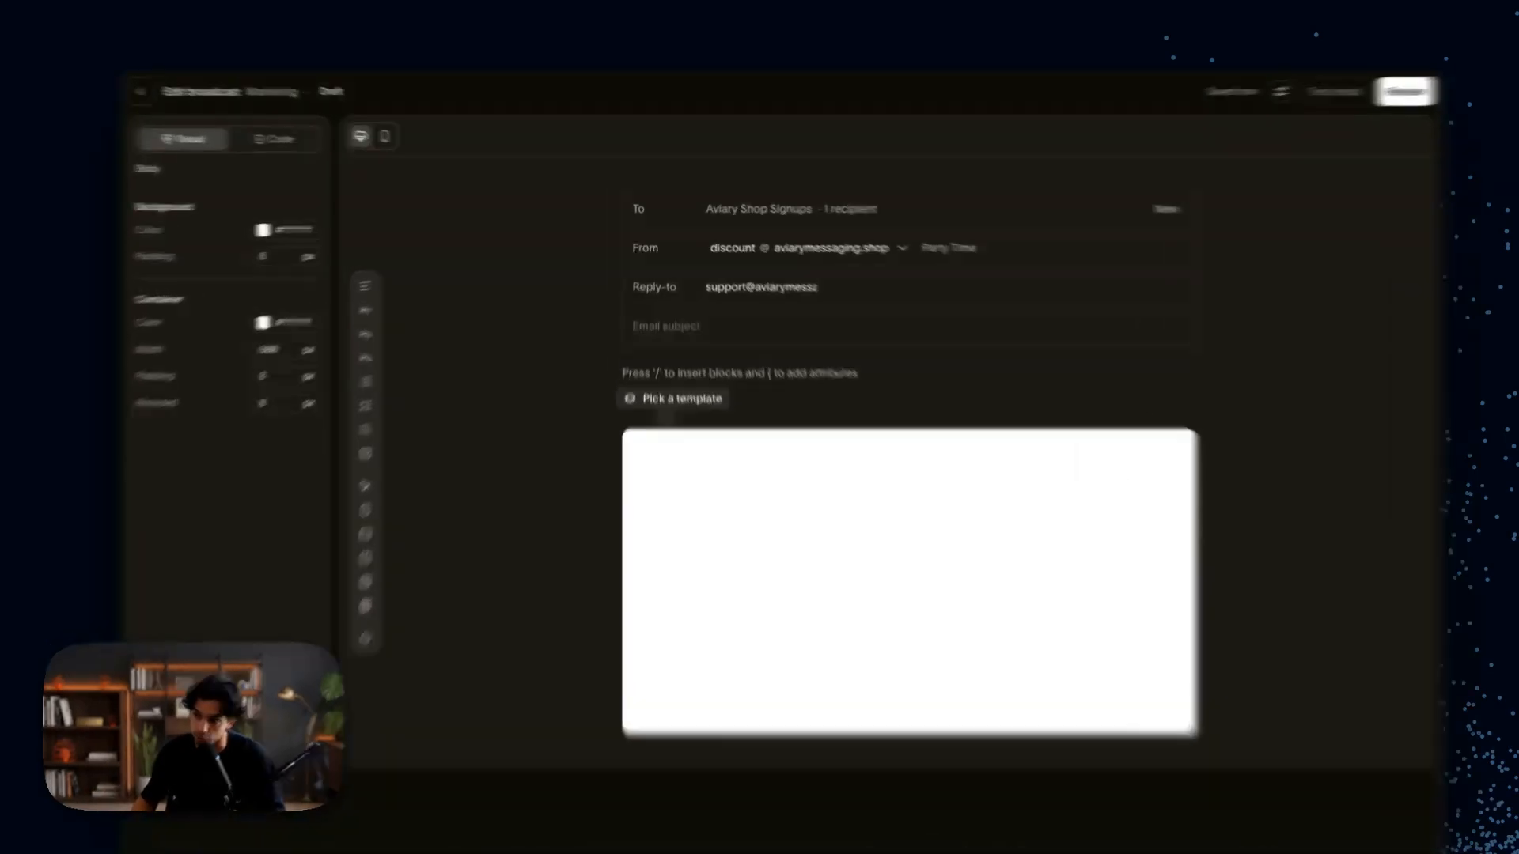
Step: Apply the 7 Day Celebration Promo template to fill the subject and body
{"action": "left_click", "coordinate": [673, 360]}
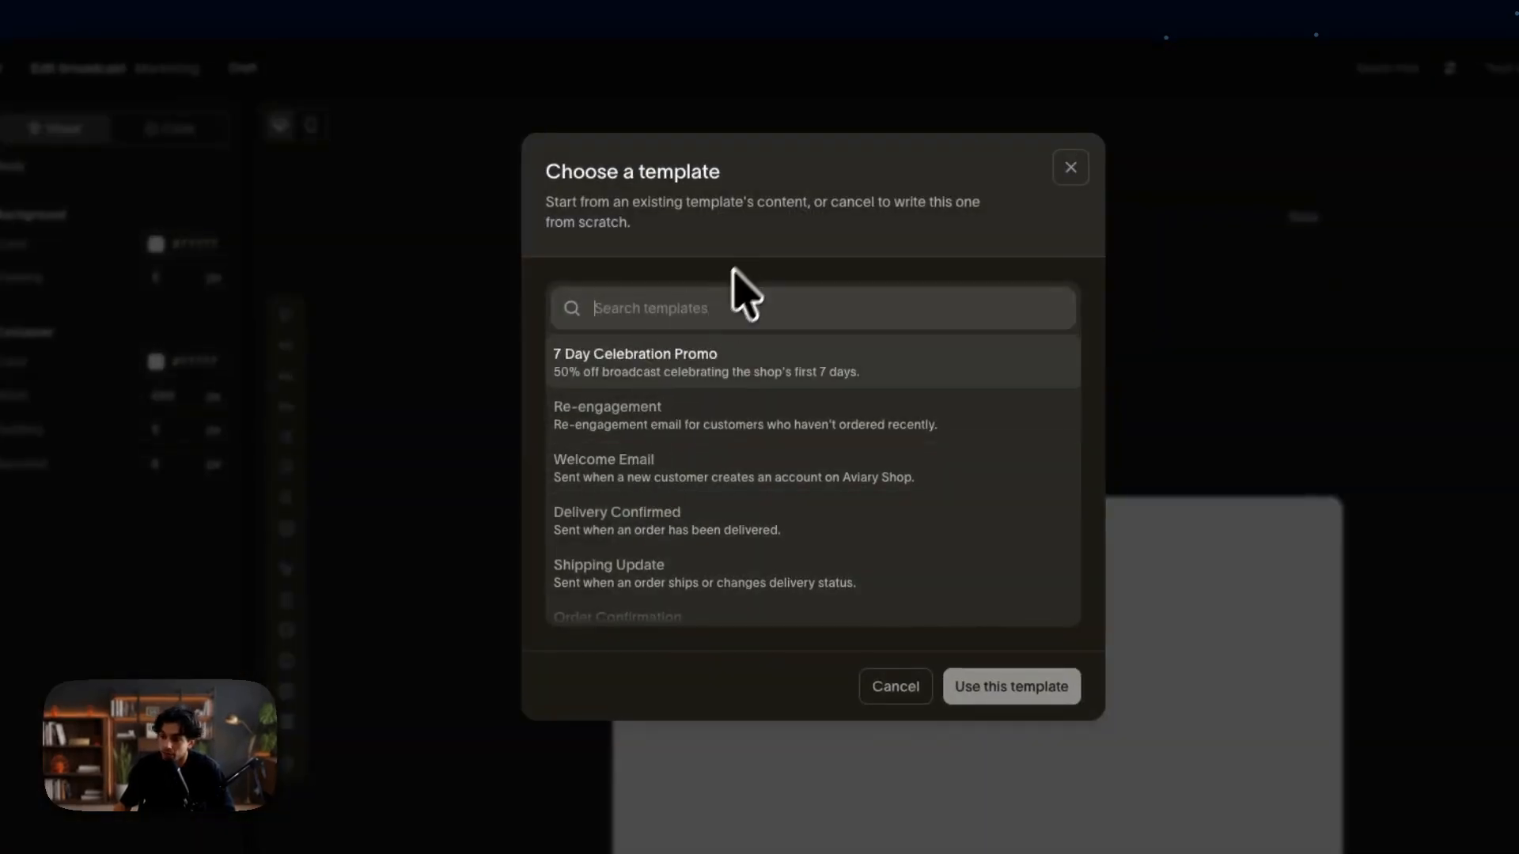
{"action": "scroll", "coordinate": [686, 437], "scroll_direction": "down", "scroll_amount": 5}
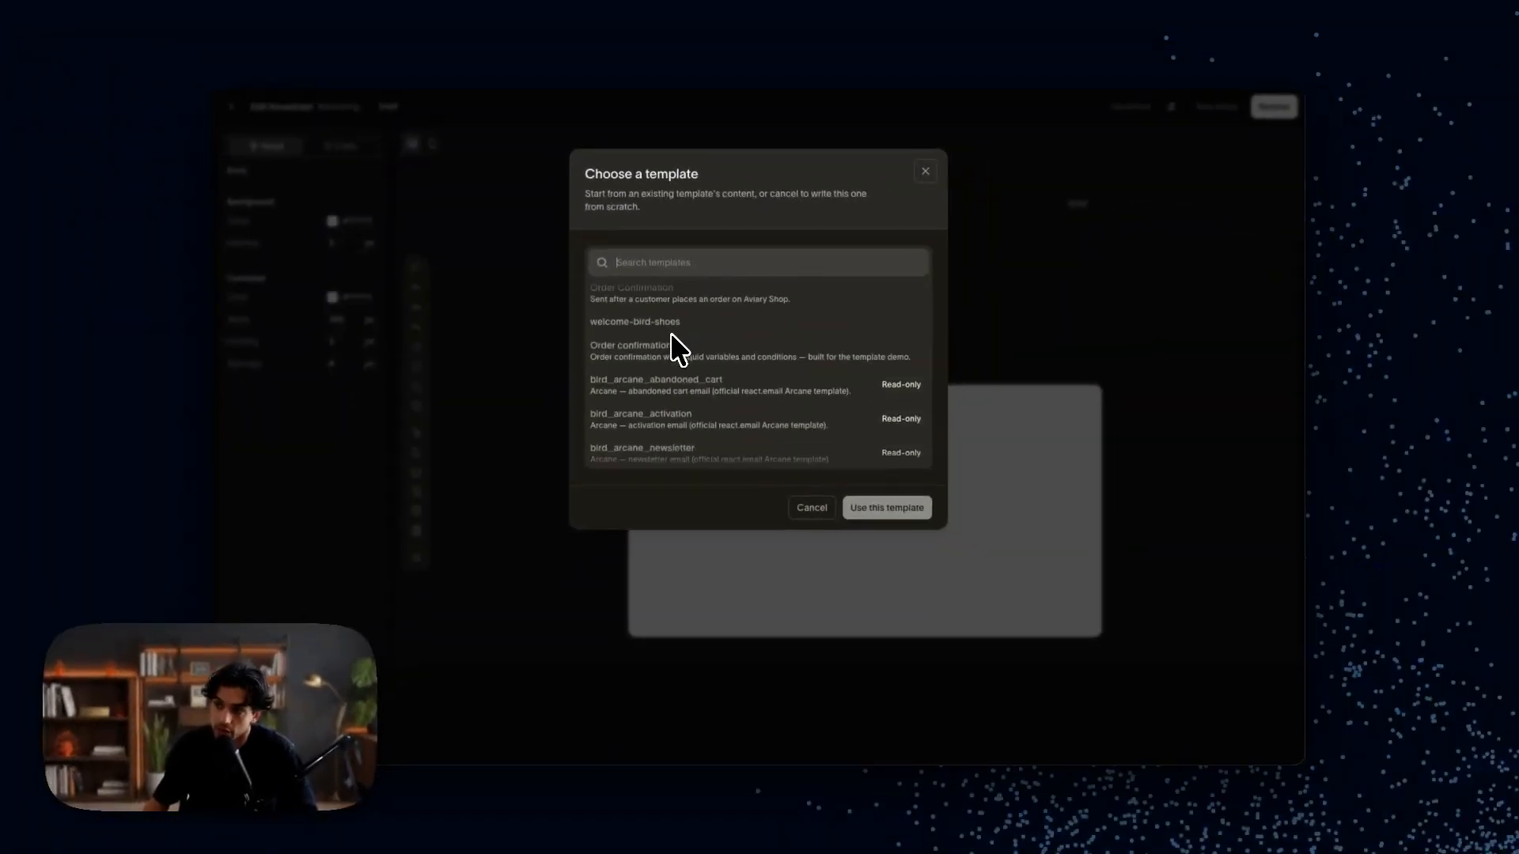
{"action": "scroll", "coordinate": [673, 345], "scroll_direction": "up", "scroll_amount": 5}
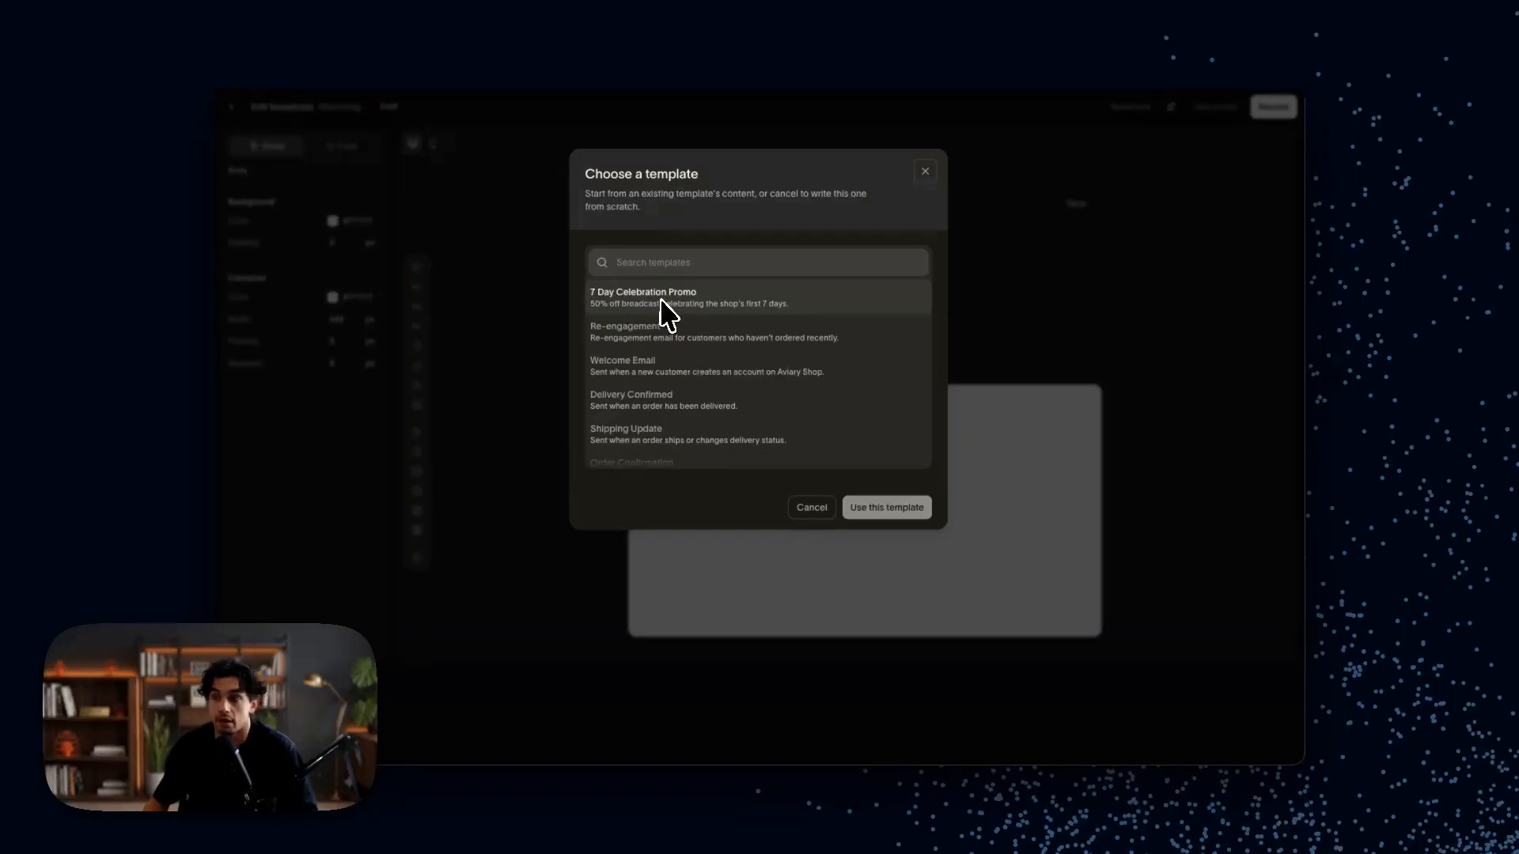
{"action": "left_click", "coordinate": [663, 305]}
{"action": "left_click", "coordinate": [887, 507]}
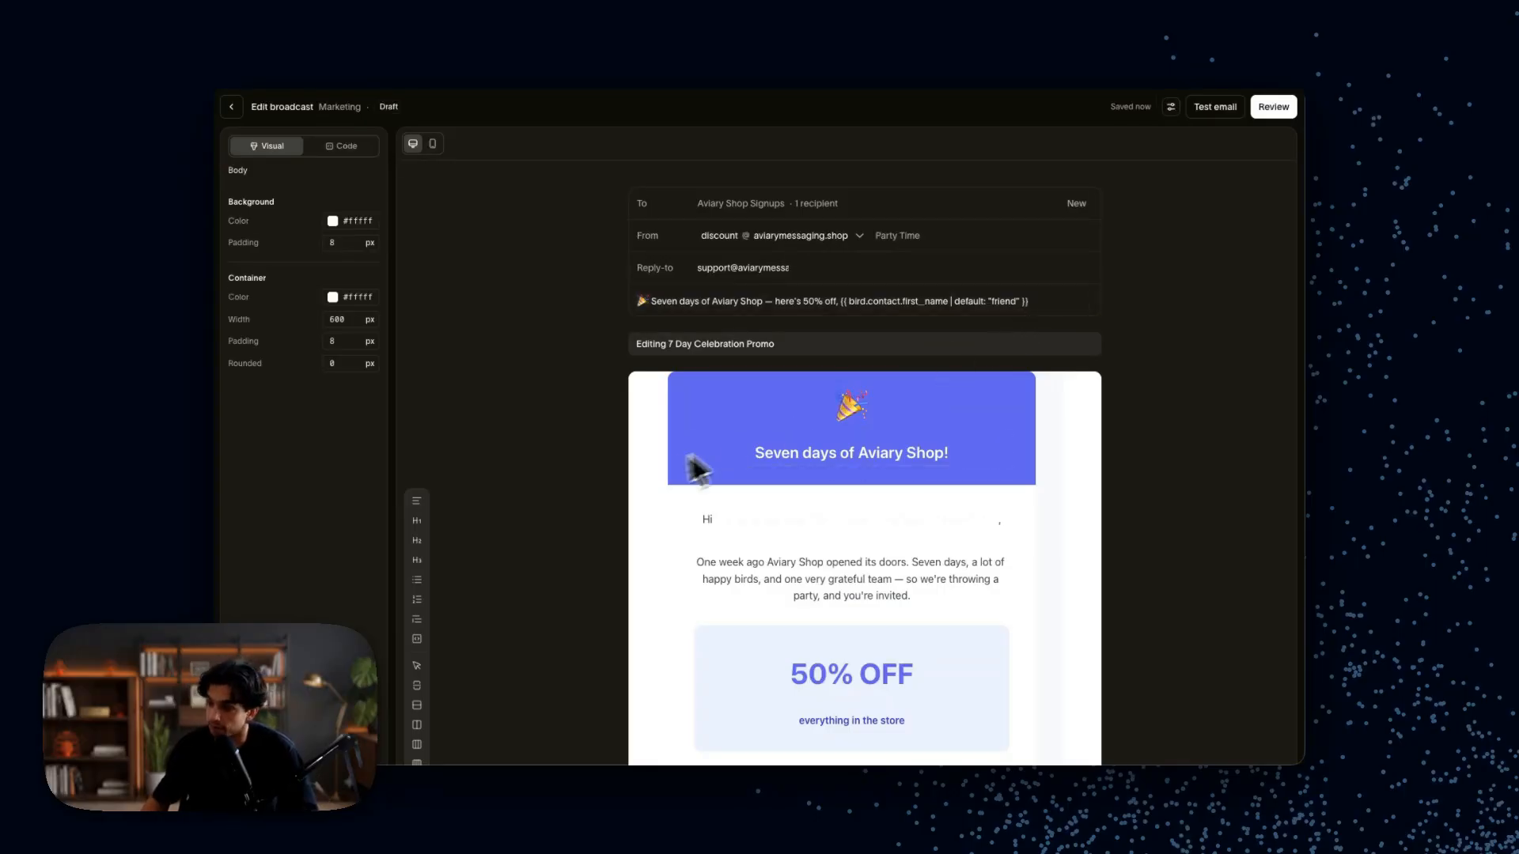
{"action": "scroll", "coordinate": [610, 498], "scroll_direction": "down", "scroll_amount": 5}
{"action": "scroll", "coordinate": [614, 554], "scroll_direction": "down", "scroll_amount": 4}
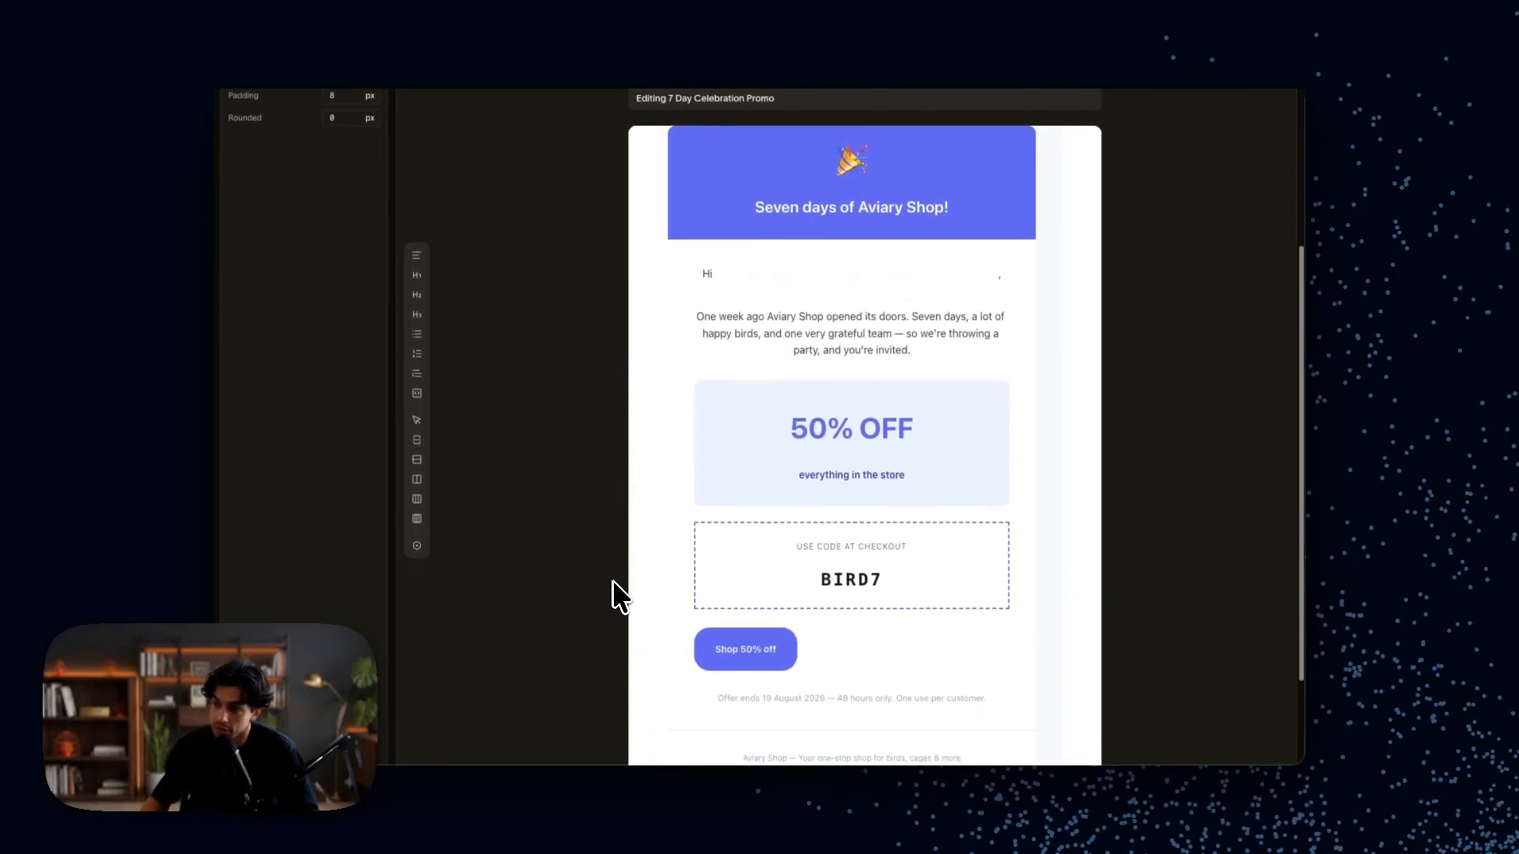
{"action": "scroll", "coordinate": [617, 594], "scroll_direction": "up", "scroll_amount": 5}
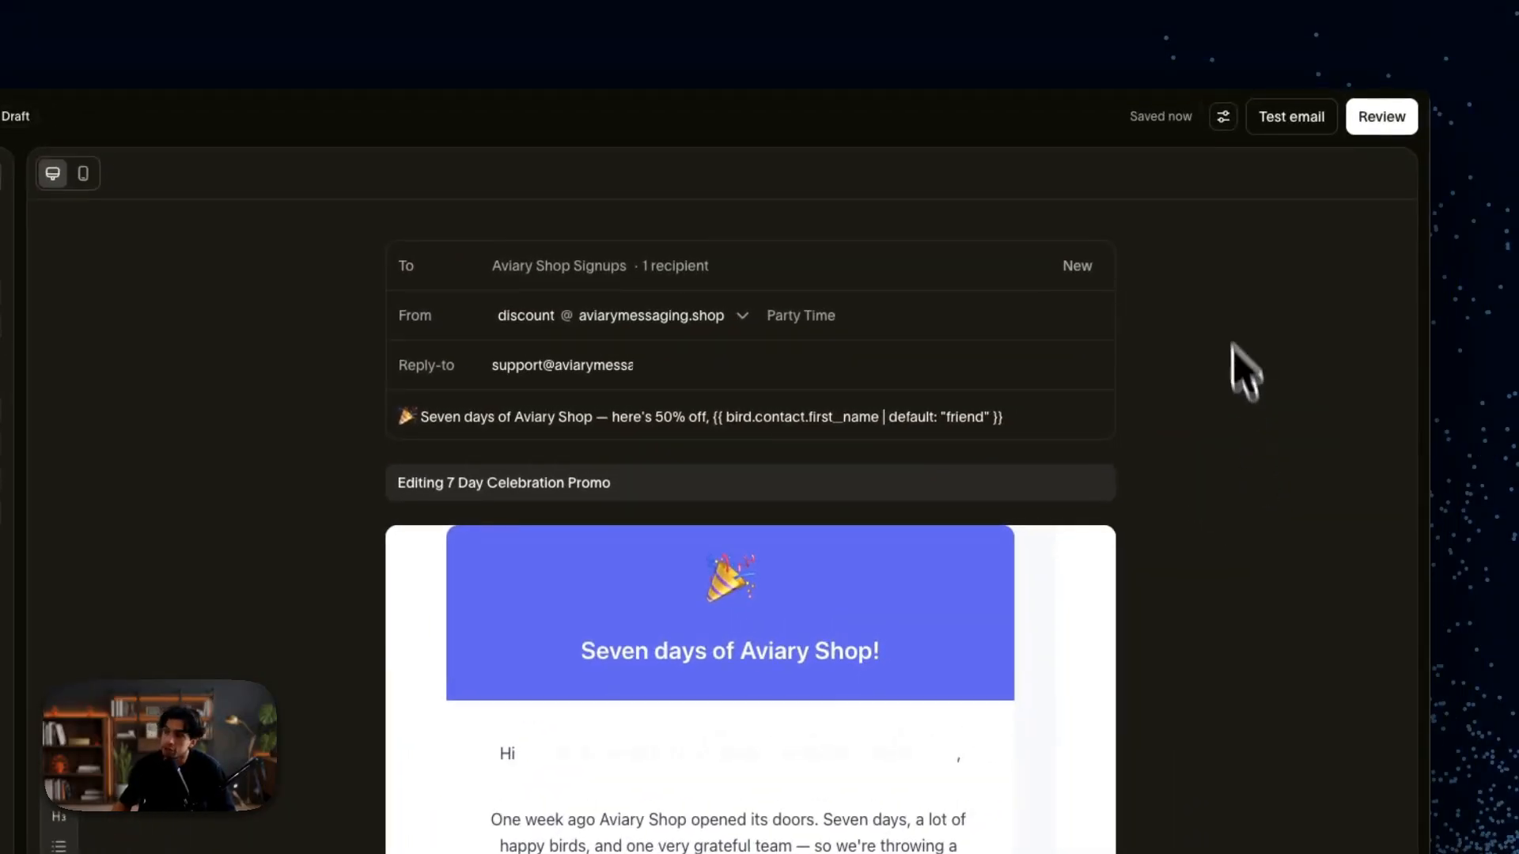
{"action": "left_click", "coordinate": [1223, 119]}
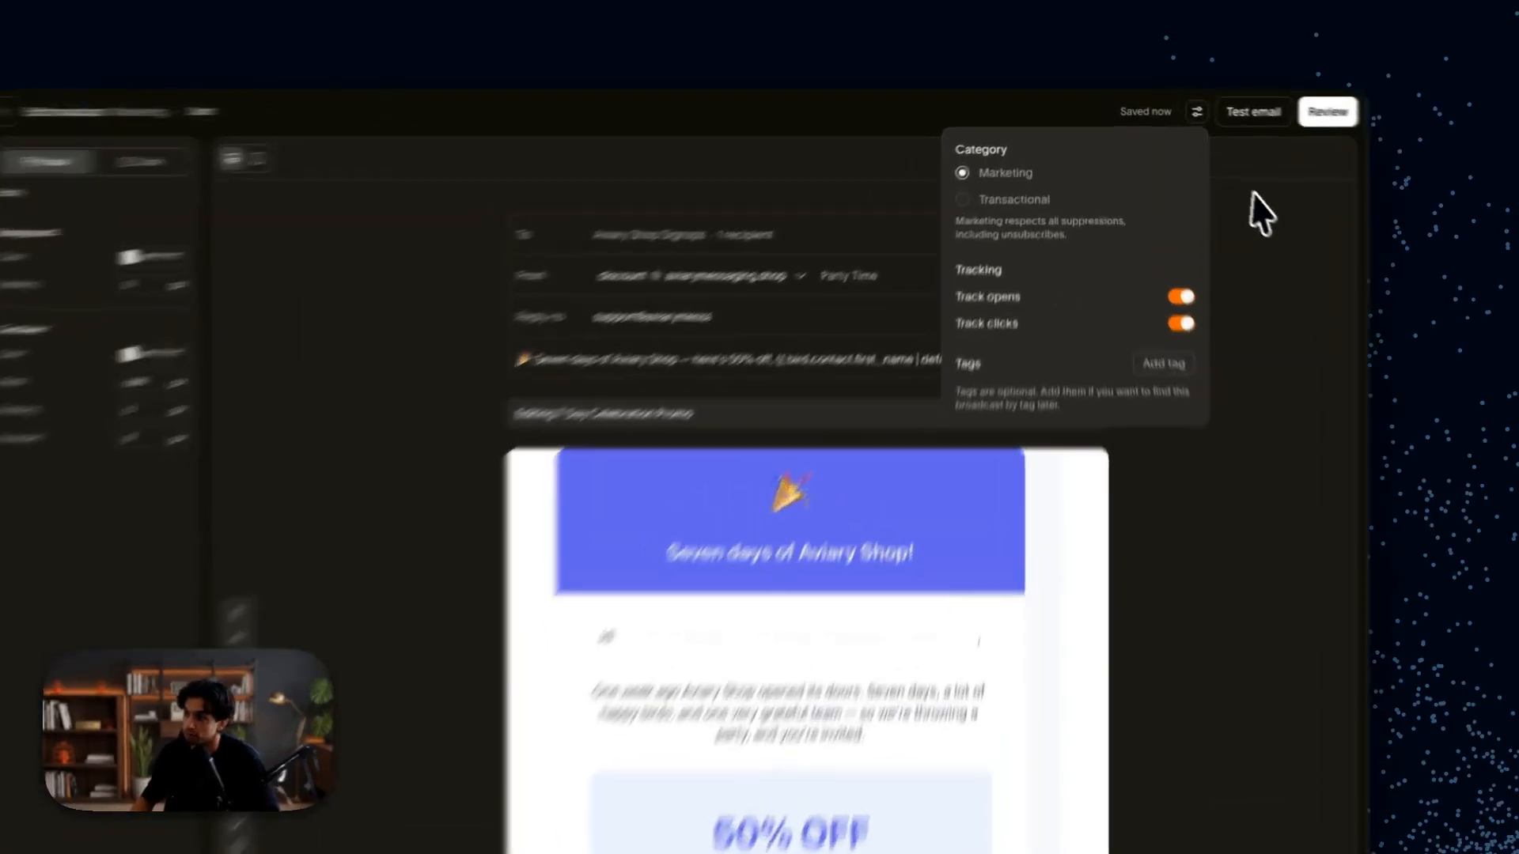
{"action": "left_click", "coordinate": [1220, 169]}
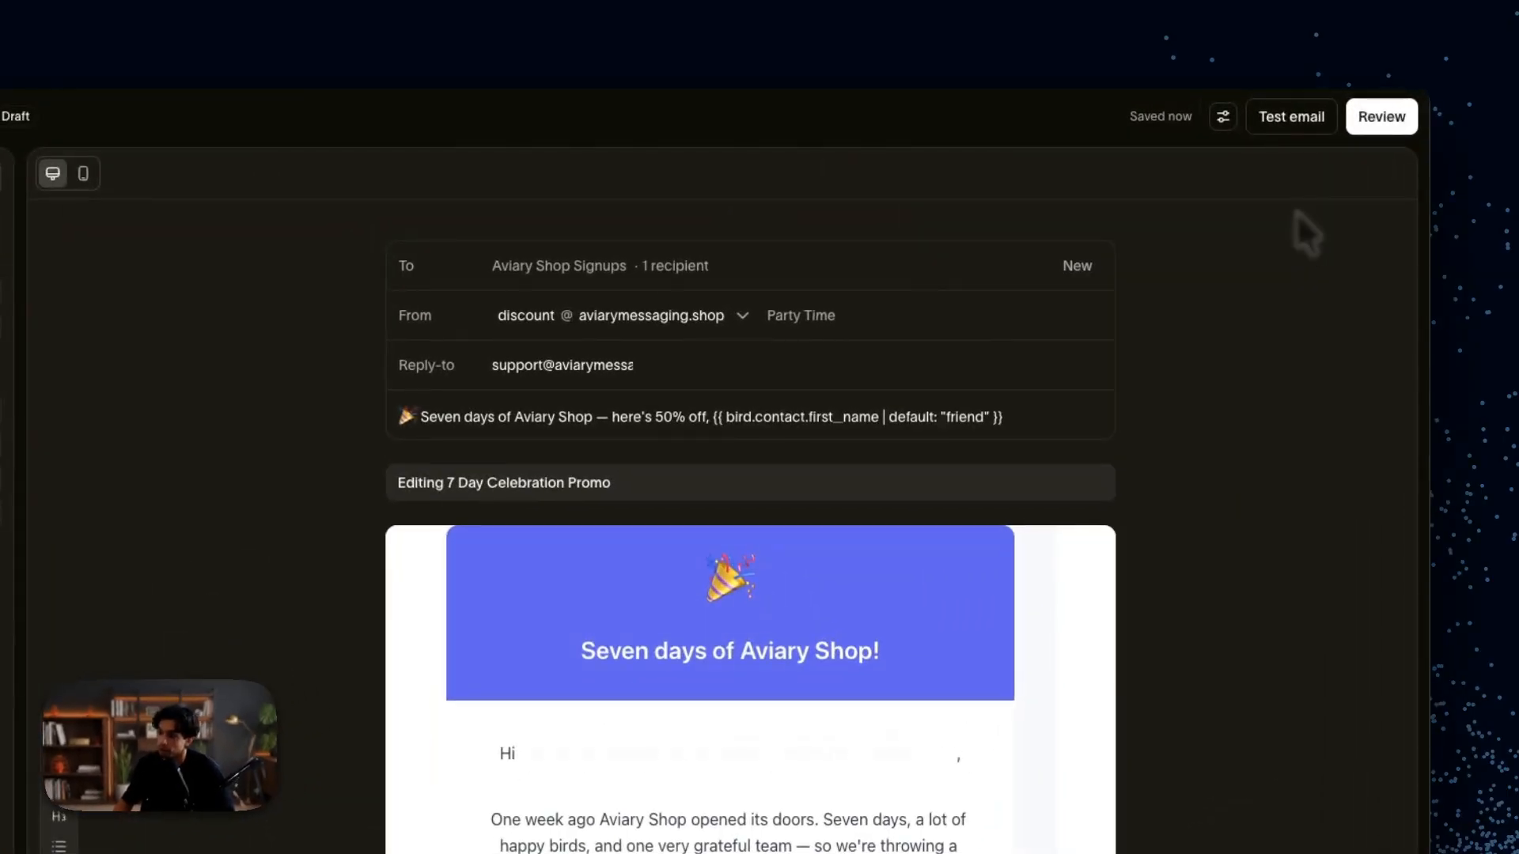
{"action": "scroll", "coordinate": [1296, 211], "scroll_direction": "down", "scroll_amount": 1}
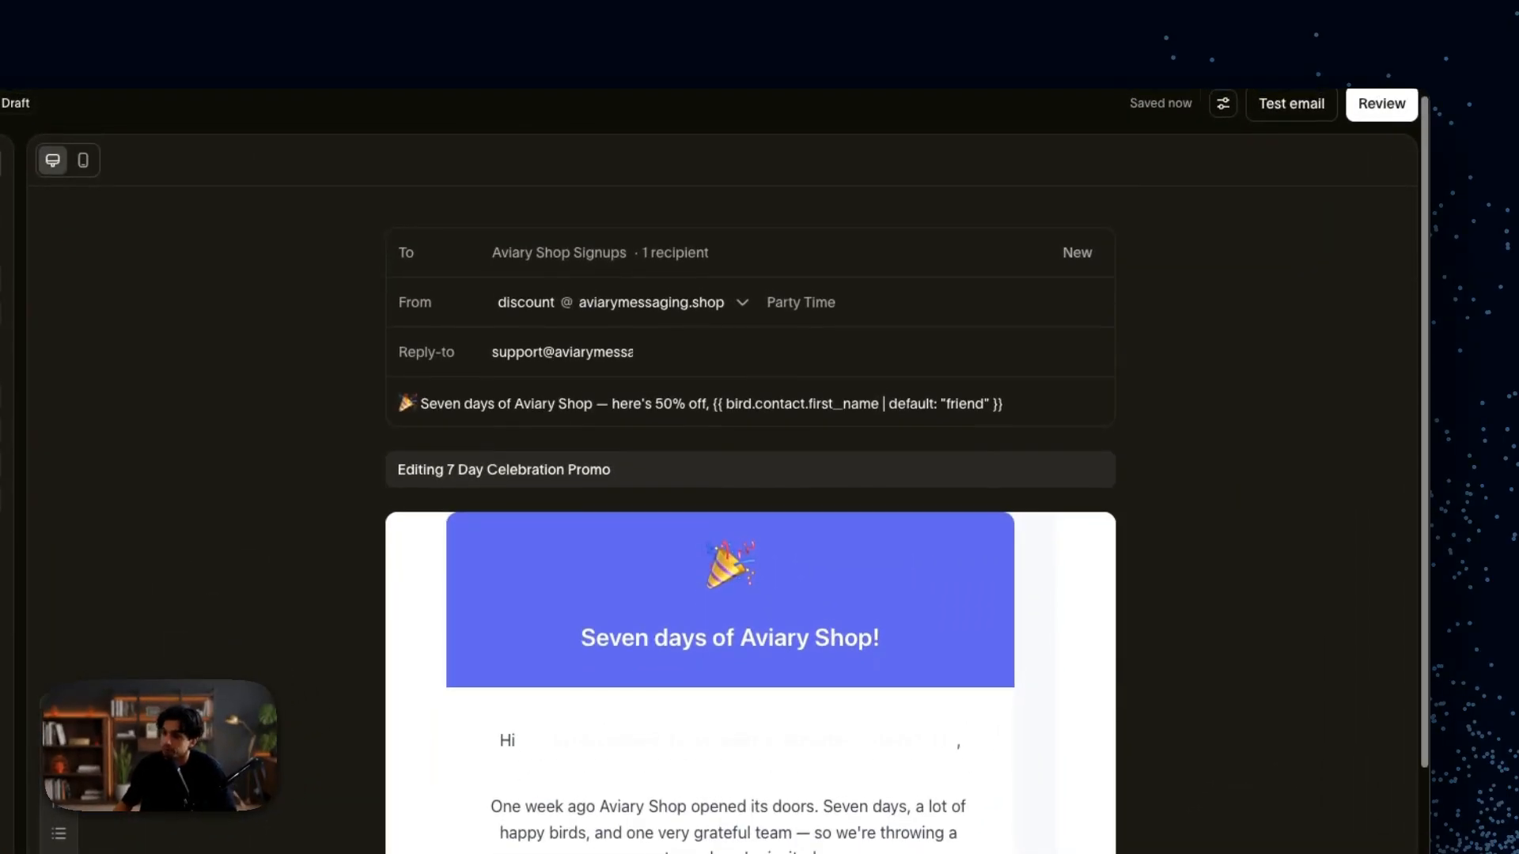
{"action": "scroll", "coordinate": [1296, 211], "scroll_direction": "up", "scroll_amount": 1}
{"action": "left_click", "coordinate": [1283, 125]}
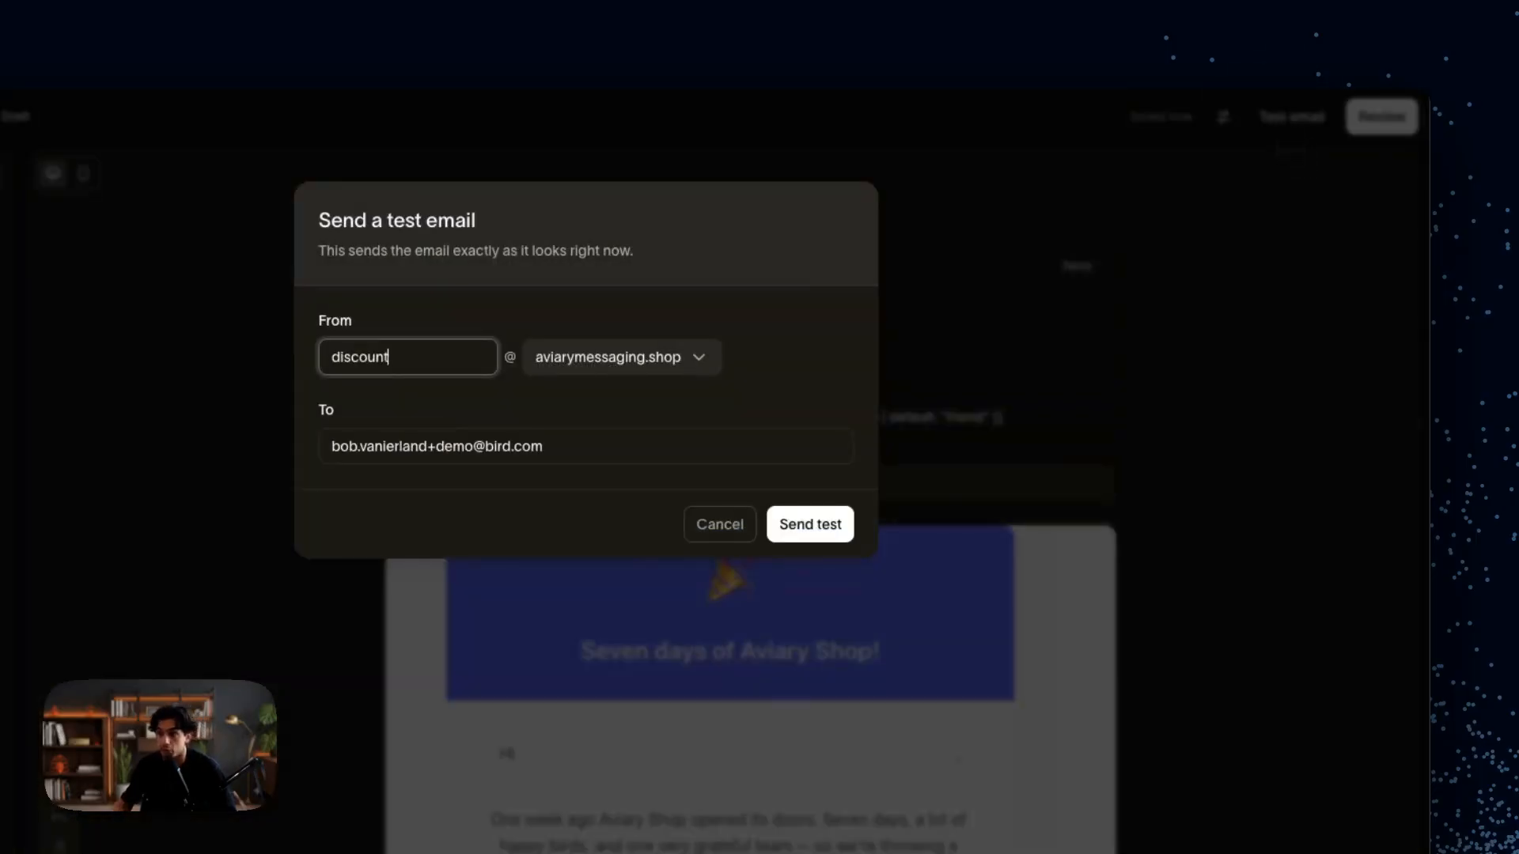
{"action": "left_click", "coordinate": [1183, 194]}
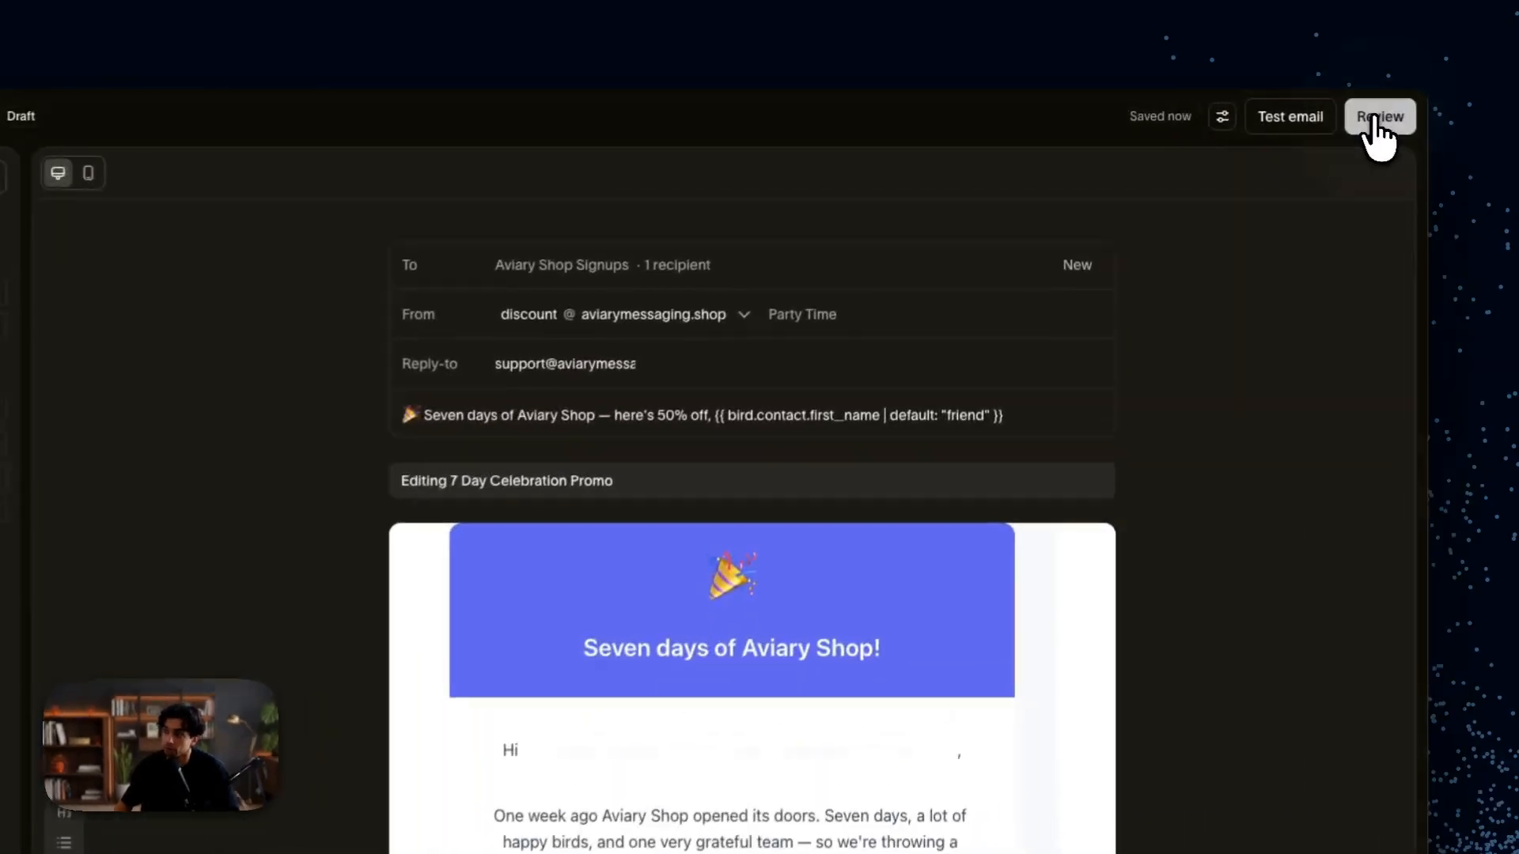
Step: Review the broadcast to reach the Ready to send? confirmation with Send now chosen
{"action": "left_click", "coordinate": [1273, 106]}
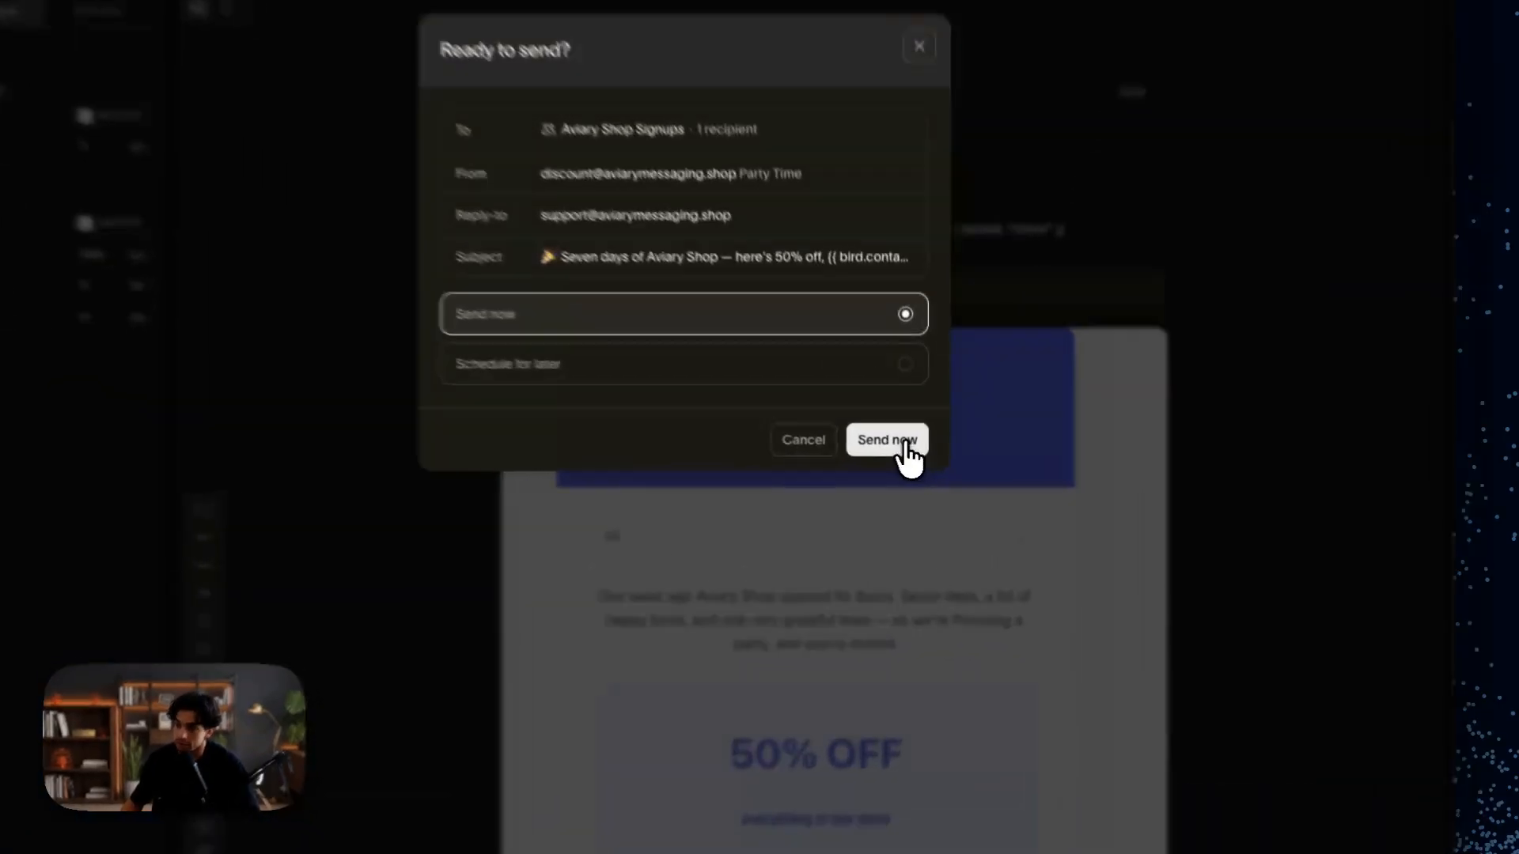
Step: Send the broadcast now, then return to Broadcasts and open the earlier sent broadcast's report
{"action": "left_click", "coordinate": [906, 444]}
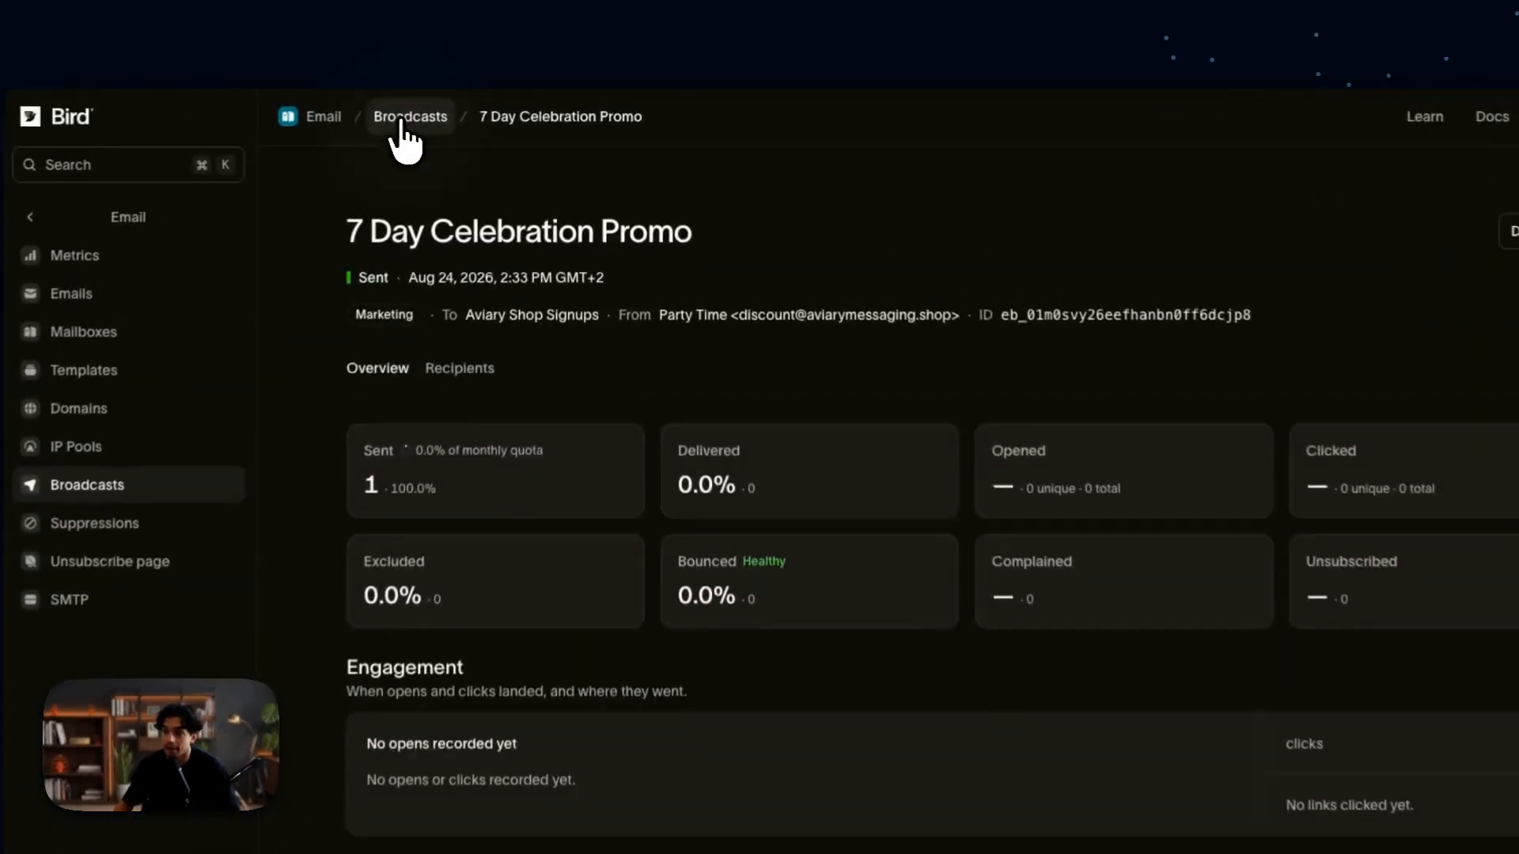
{"action": "left_click", "coordinate": [399, 120]}
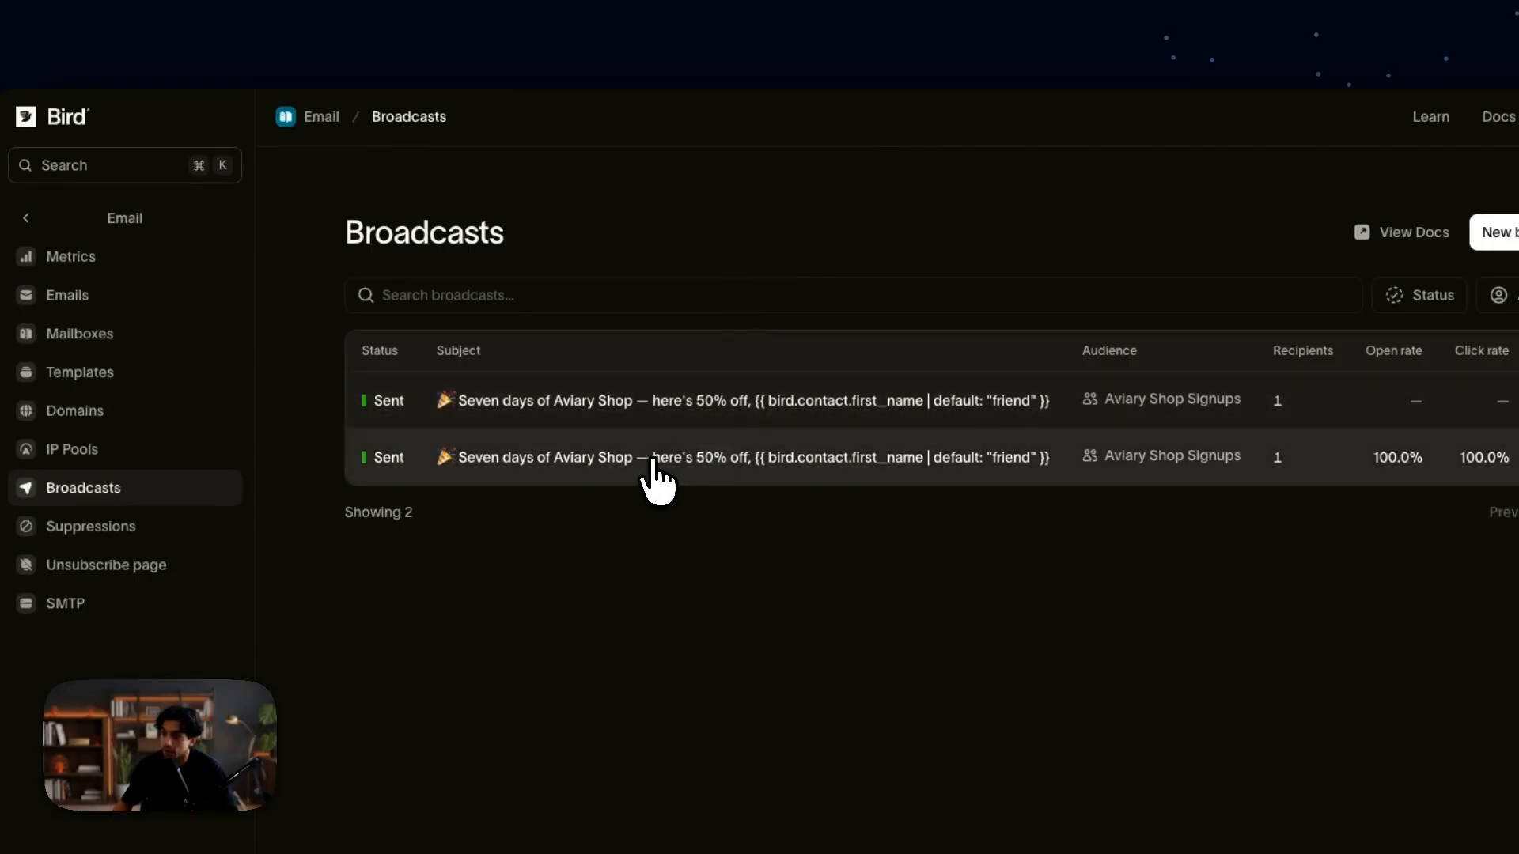
{"action": "left_click", "coordinate": [630, 476]}
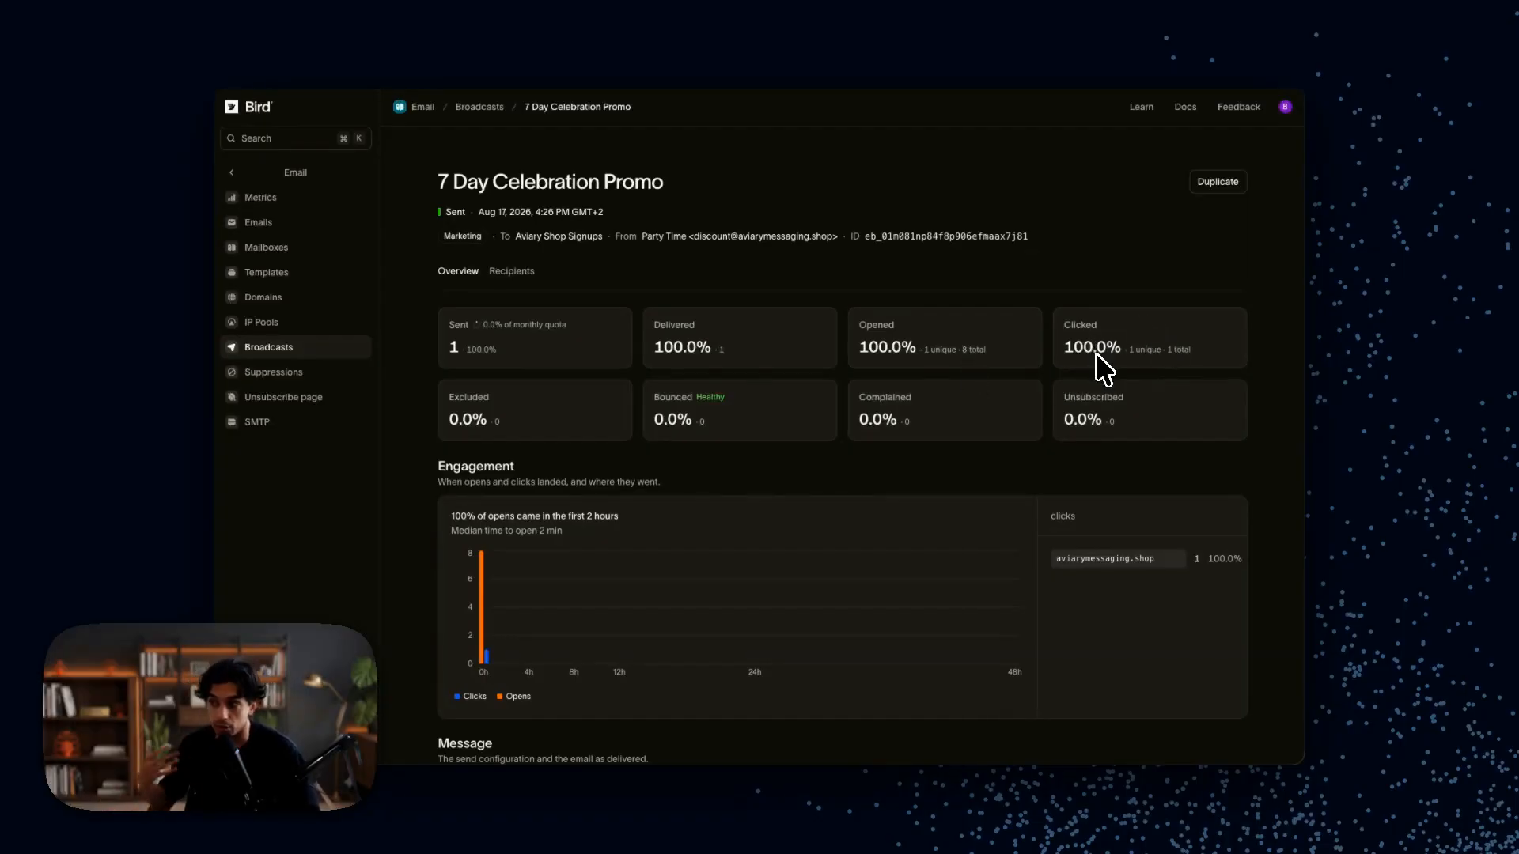
{"action": "scroll", "coordinate": [763, 362], "scroll_direction": "down", "scroll_amount": 1}
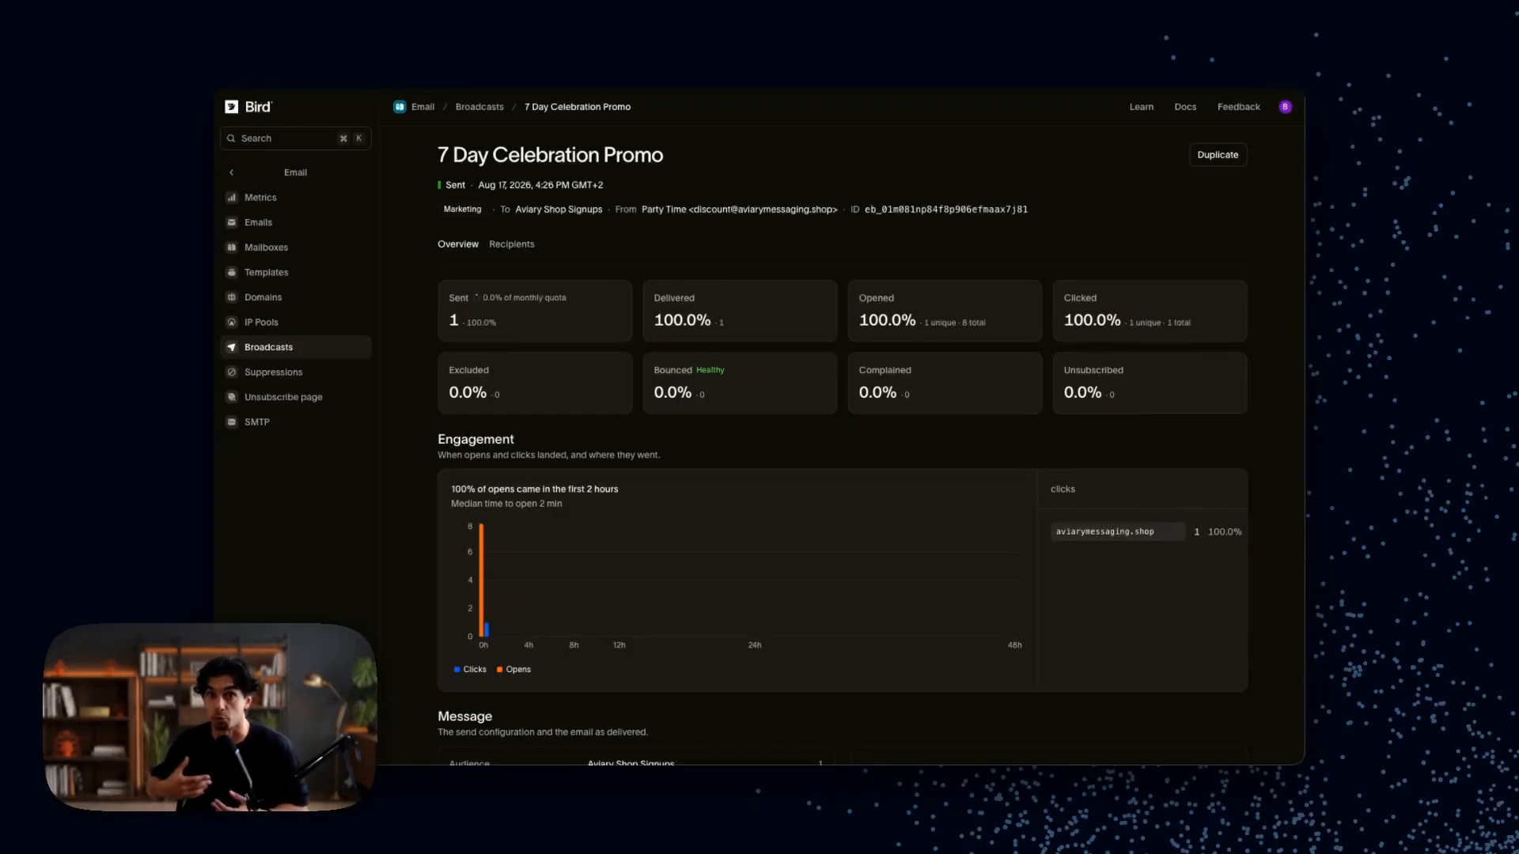
{"action": "scroll", "coordinate": [831, 451], "scroll_direction": "down", "scroll_amount": 2}
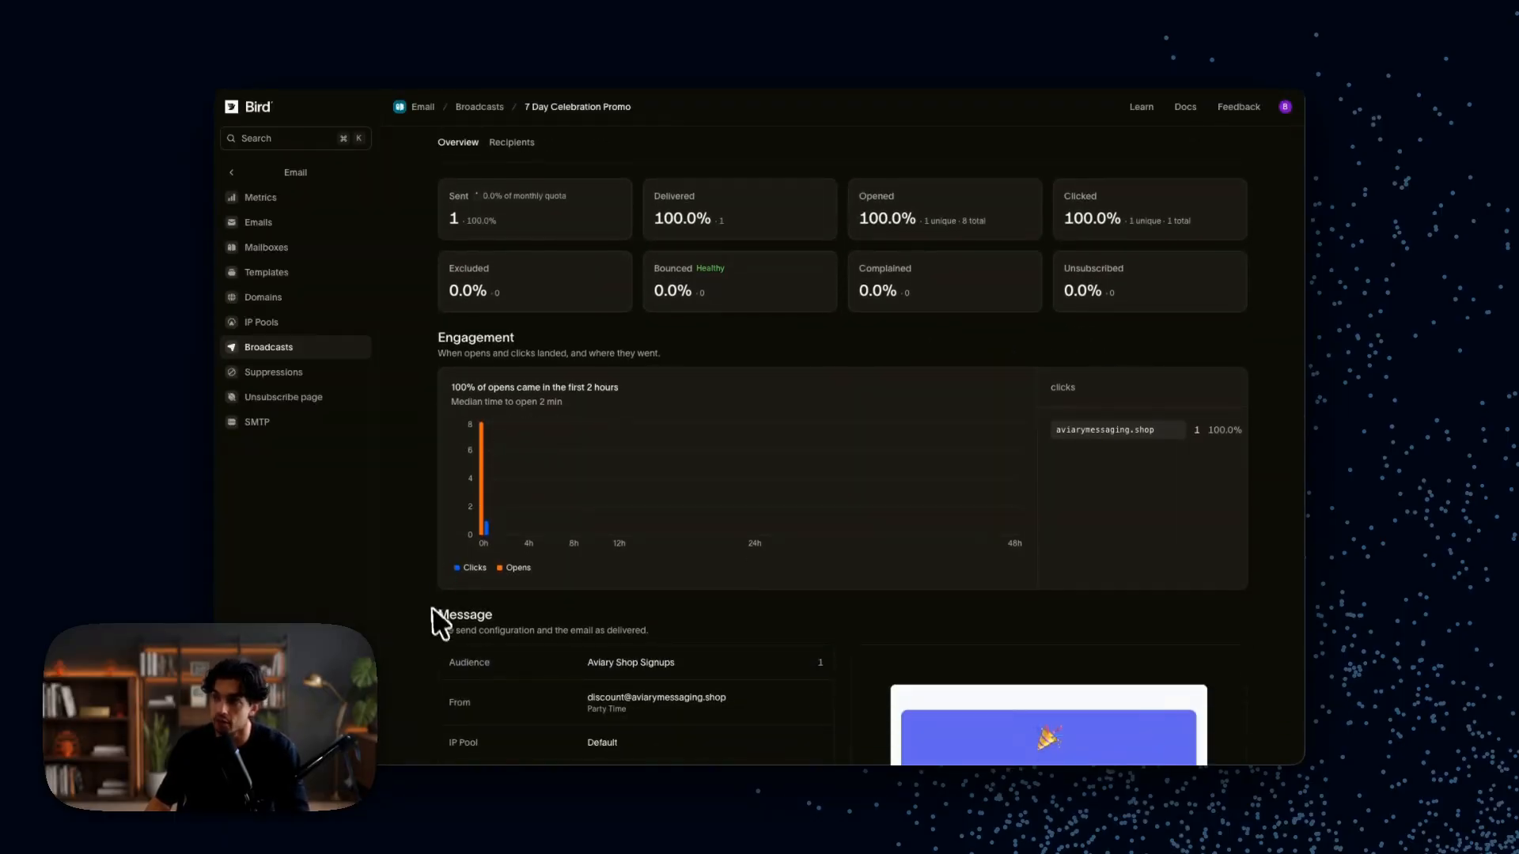
{"action": "scroll", "coordinate": [439, 633], "scroll_direction": "down", "scroll_amount": 1}
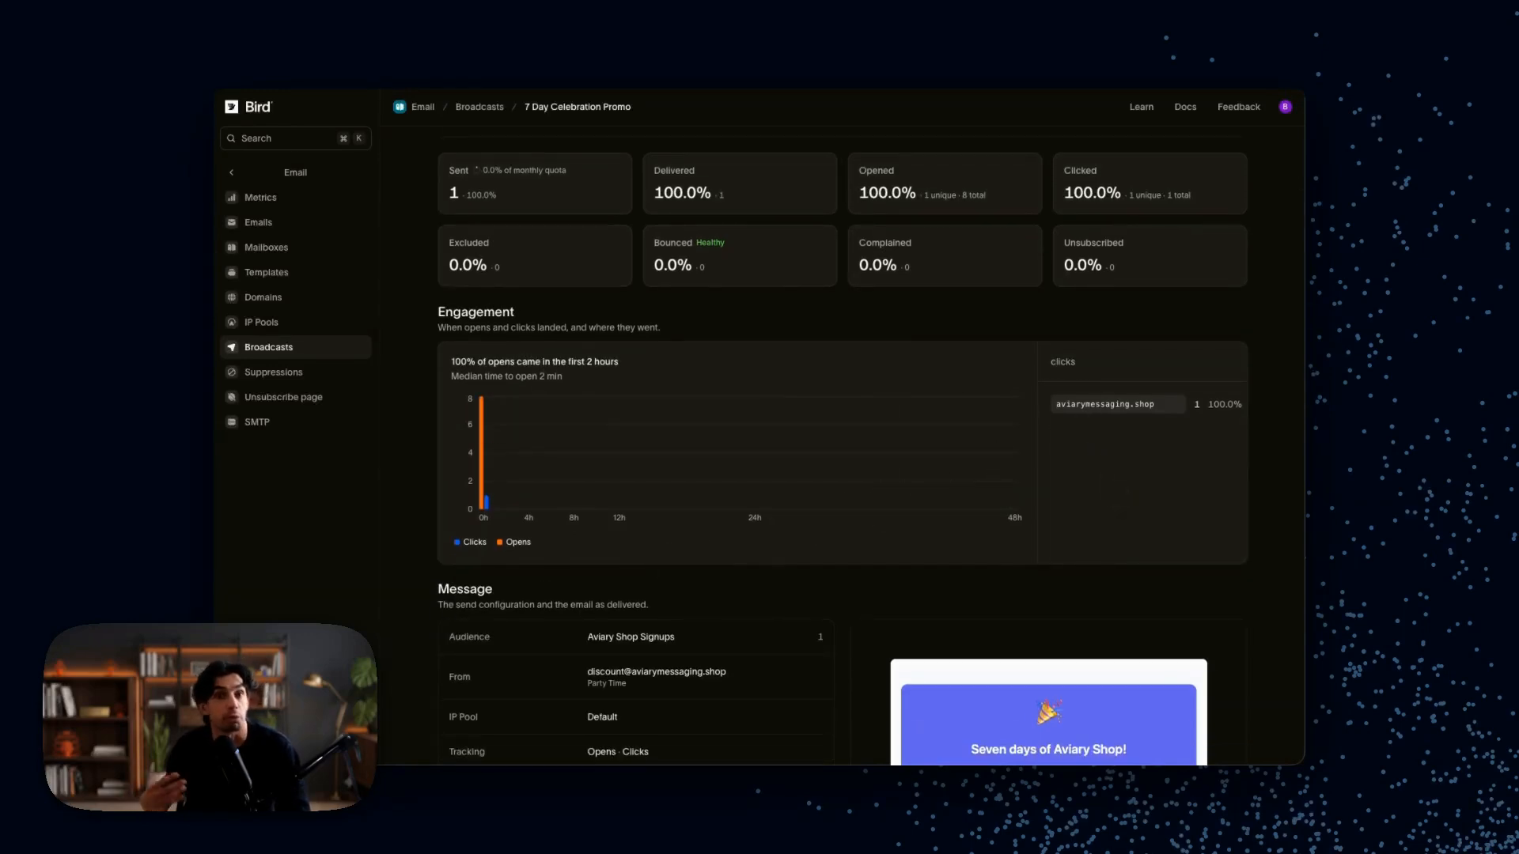
{"action": "scroll", "coordinate": [590, 502], "scroll_direction": "down", "scroll_amount": 4}
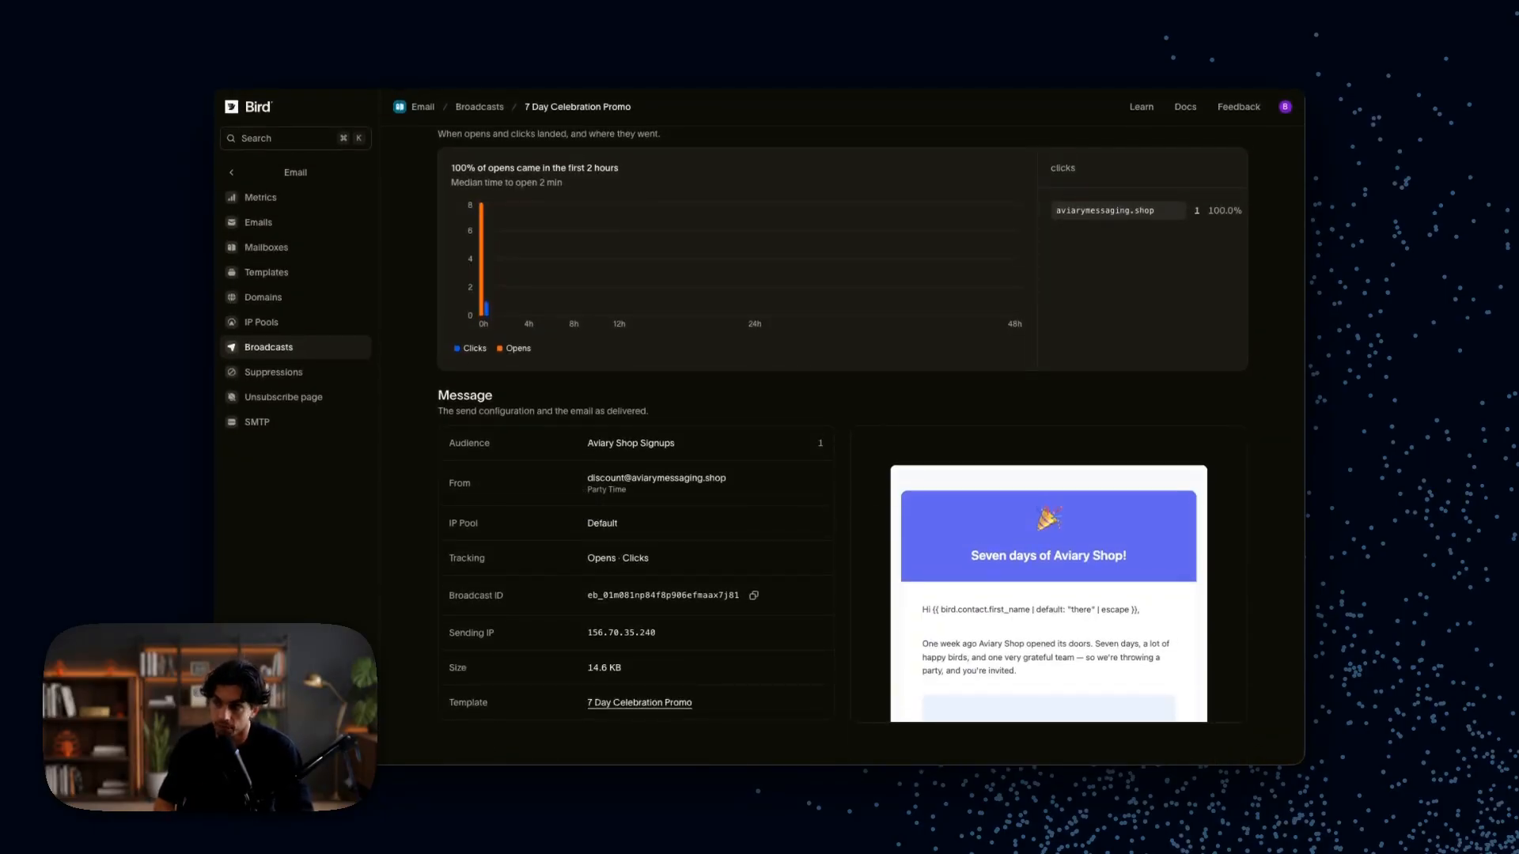
{"action": "scroll", "coordinate": [843, 443], "scroll_direction": "up", "scroll_amount": 6}
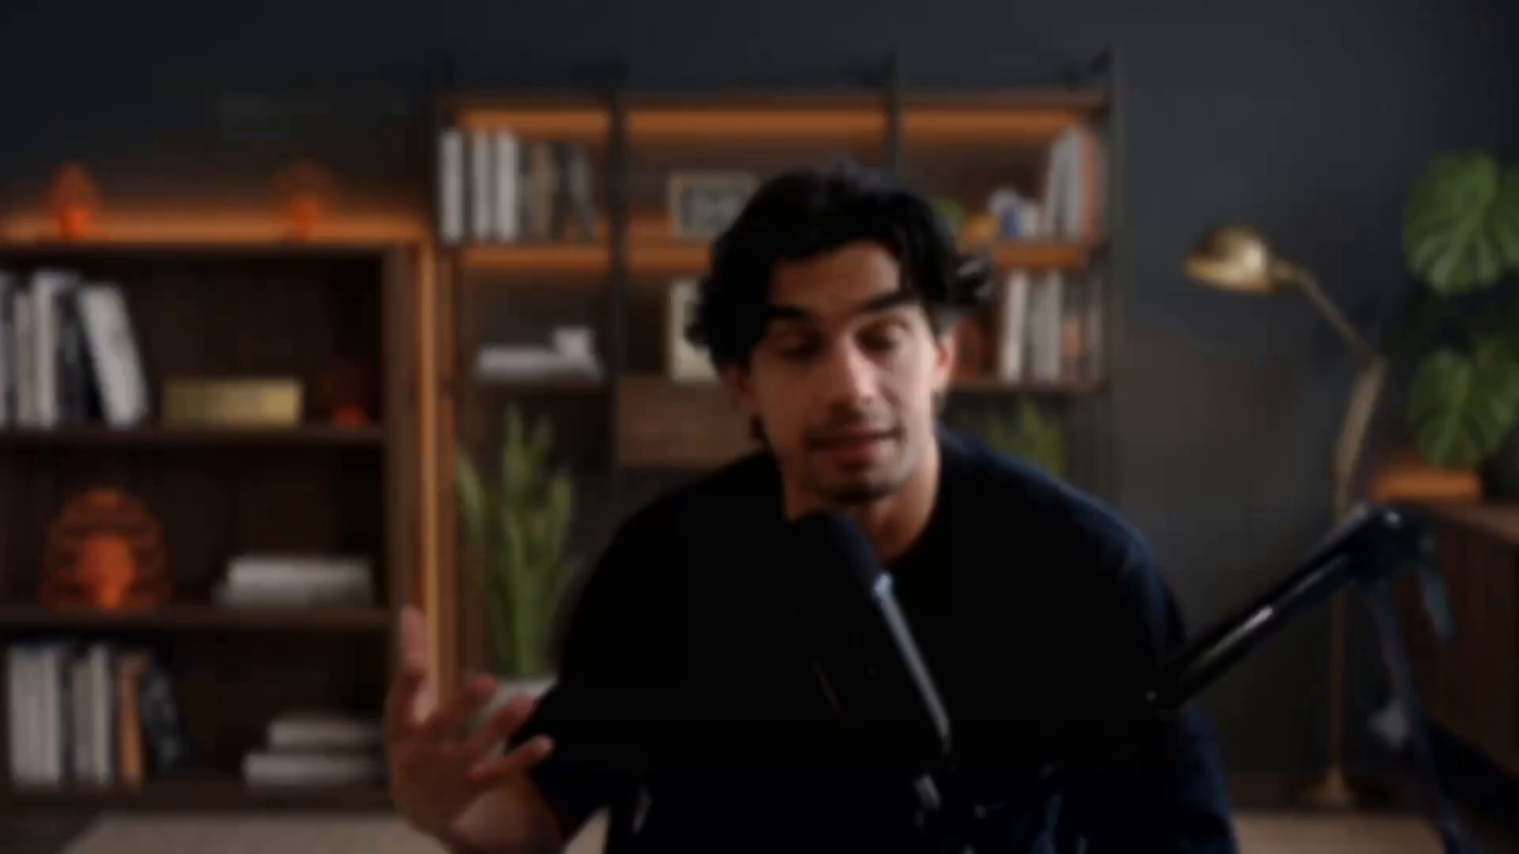